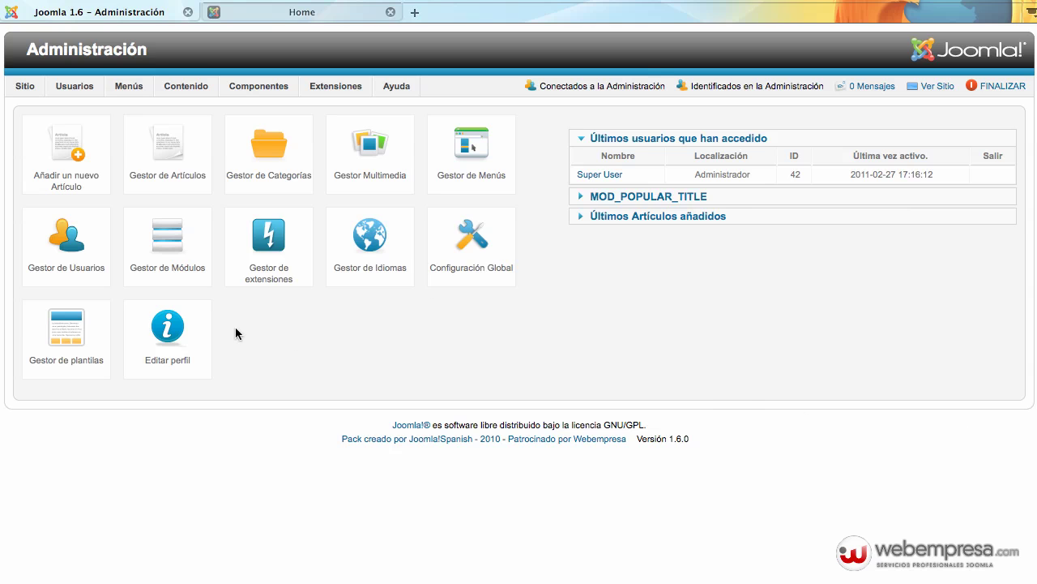
From the Grupos list, add a user group titled 'Profesores' under Public and save it
mouse_move(76, 85)
mouse_move(89, 113)
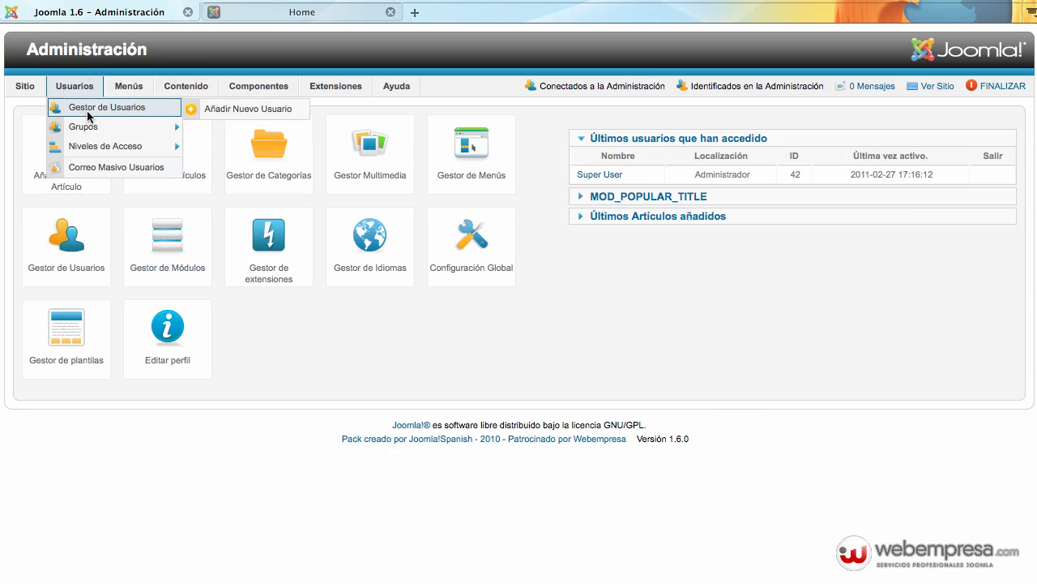
left_click(95, 123)
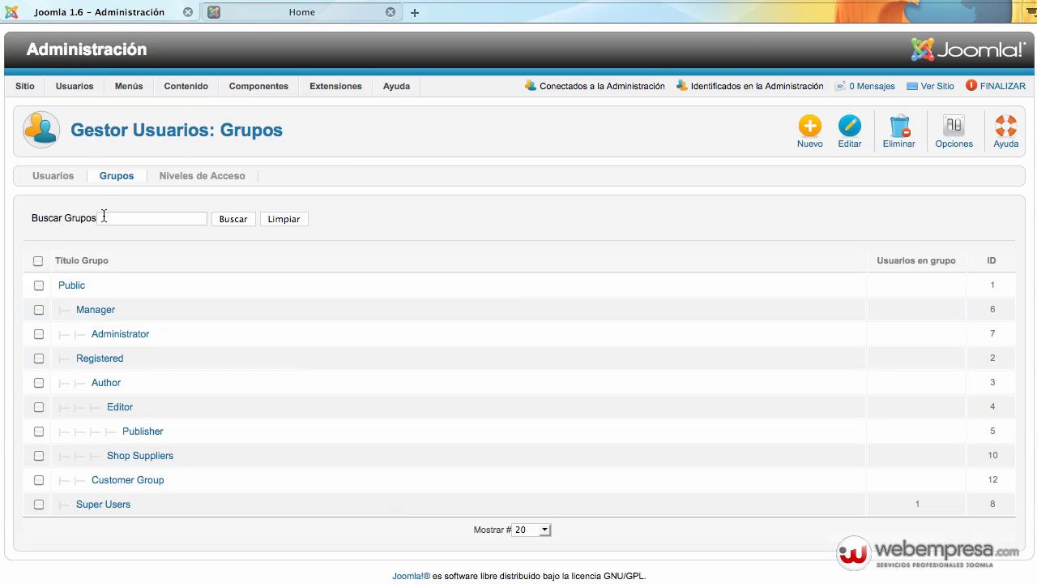
mouse_move(81, 86)
mouse_move(84, 154)
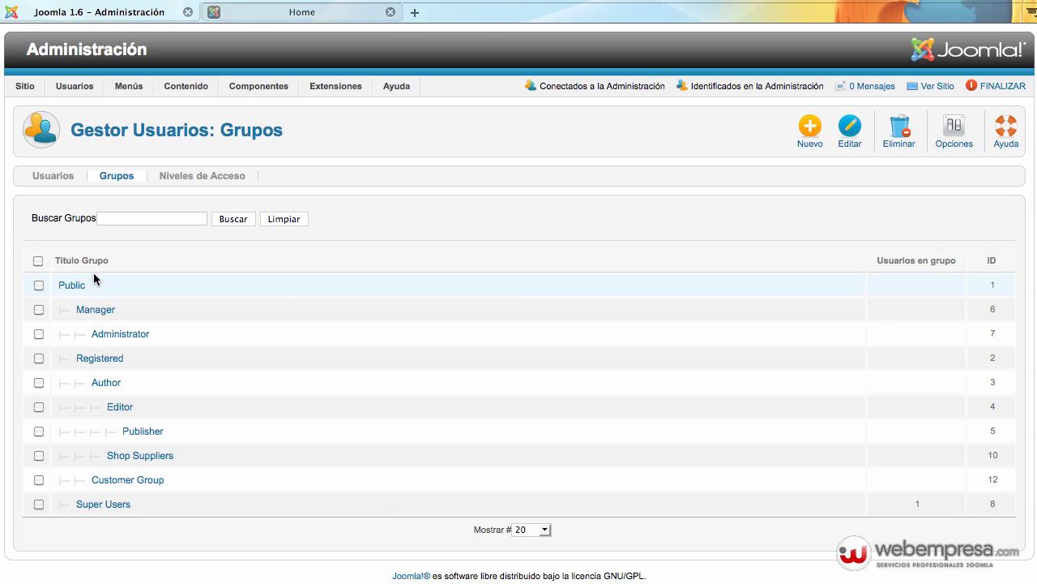
left_click(805, 146)
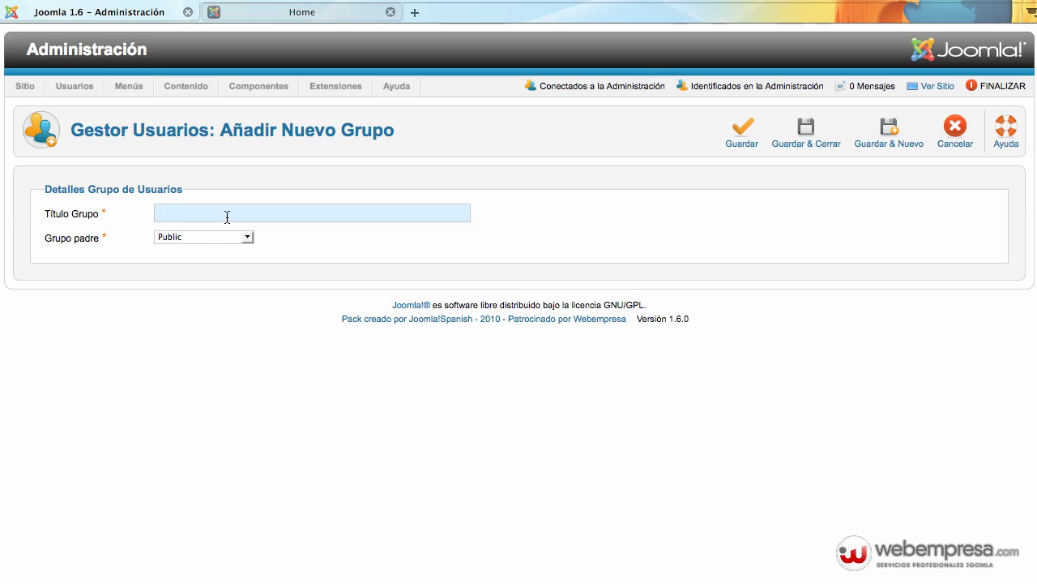
type("Profesores")
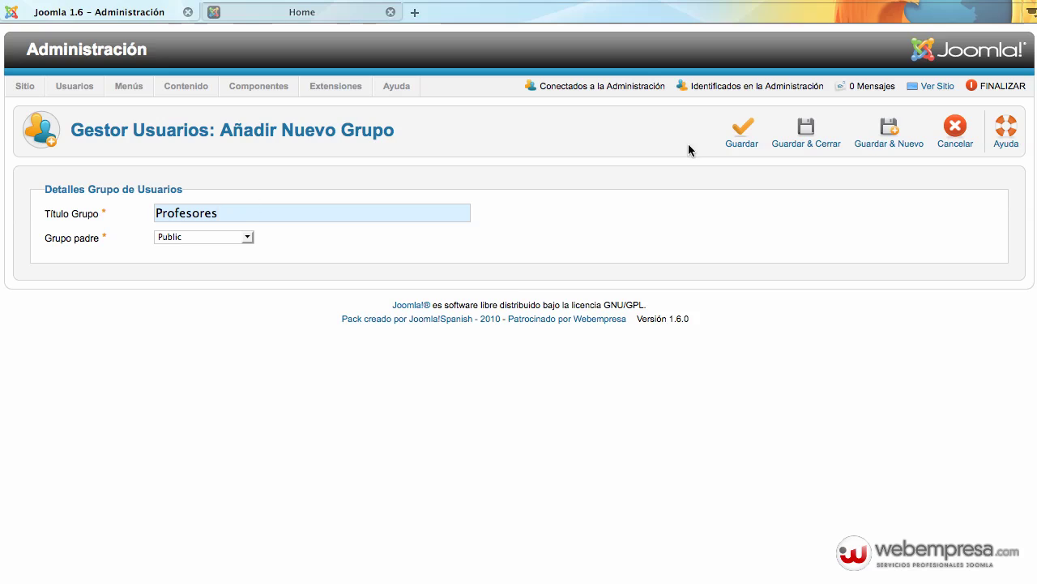
left_click(820, 136)
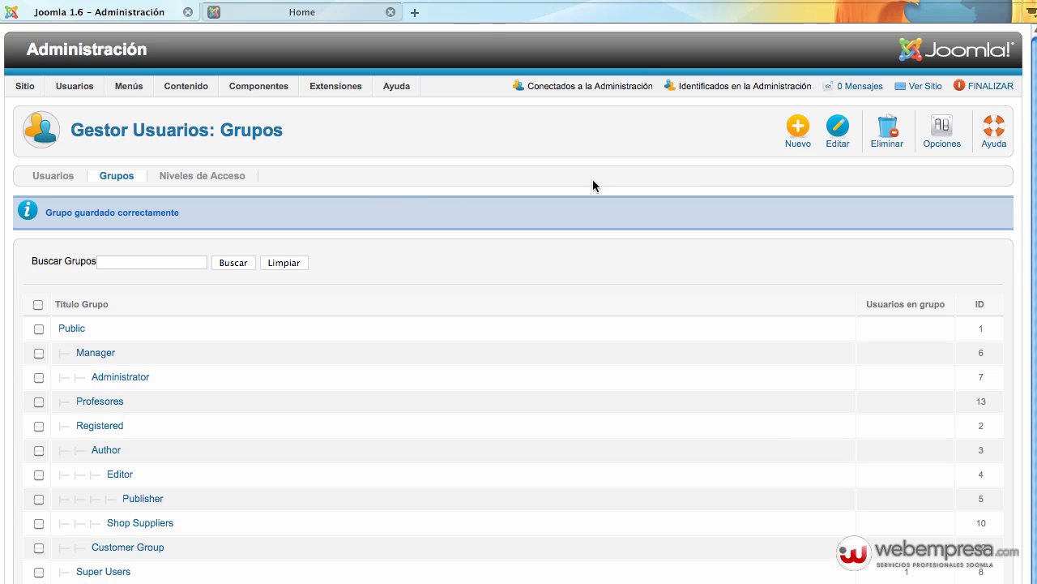
Add a group titled 'Profesores de Historia' with Profesores as its parent group
left_click(791, 139)
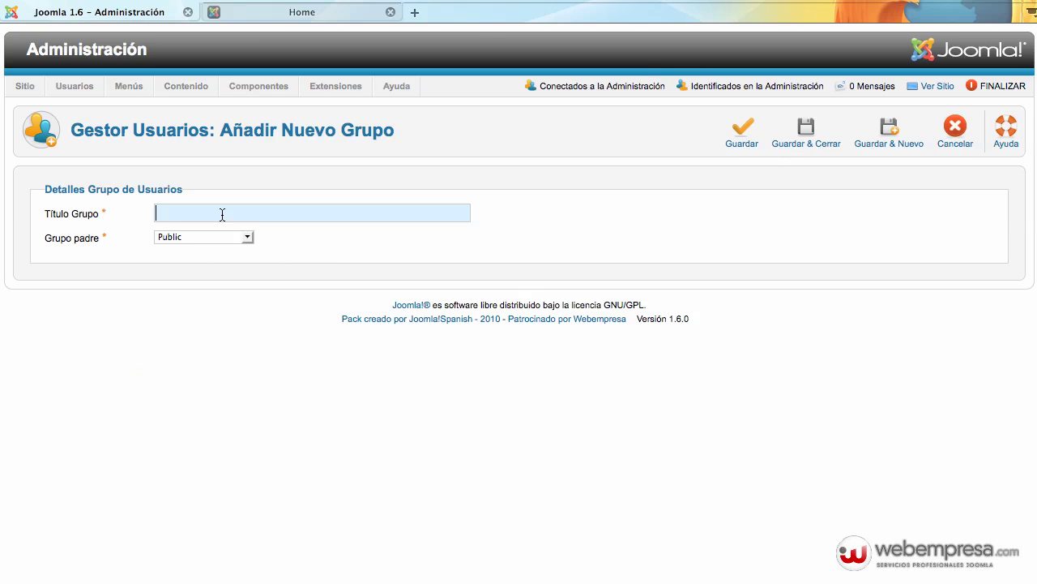
type("Profes")
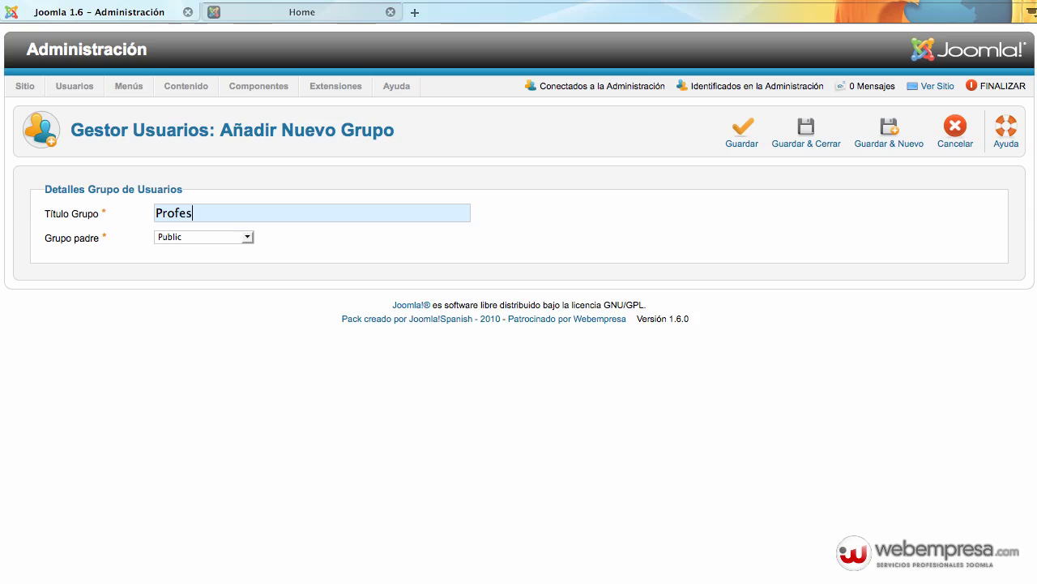
type("ores de Historia")
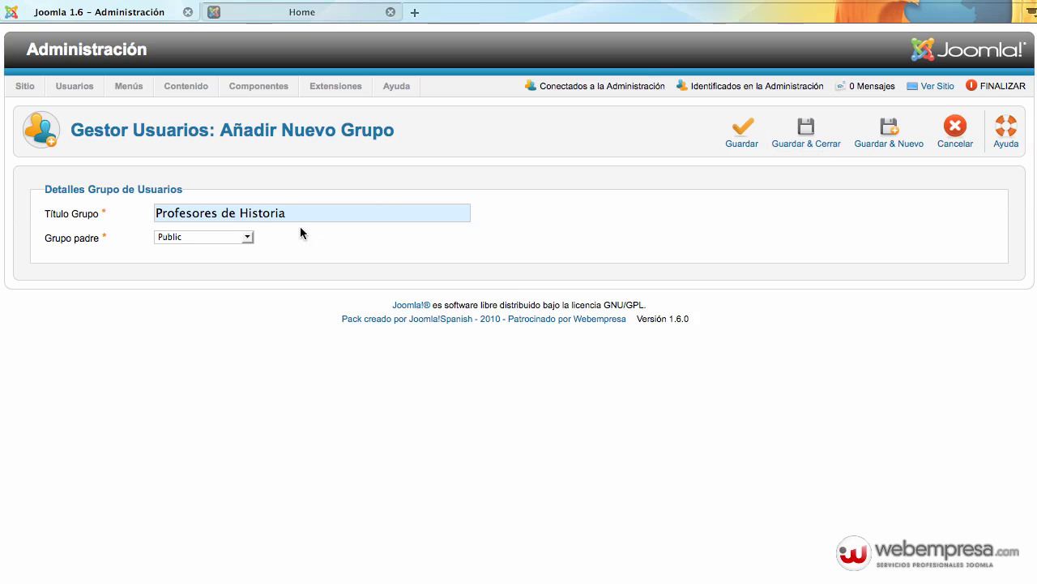
left_click(248, 235)
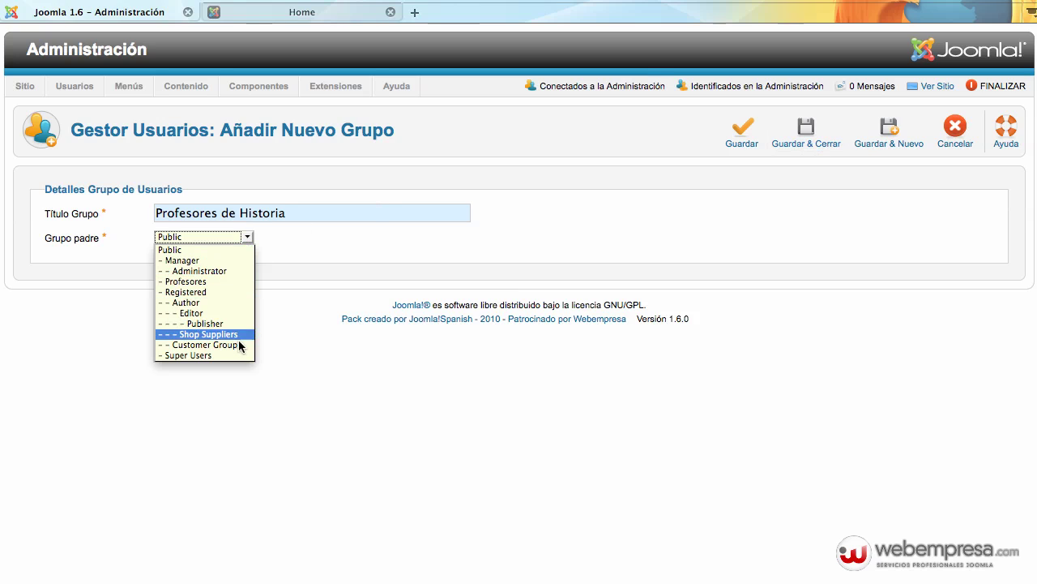
left_click(226, 281)
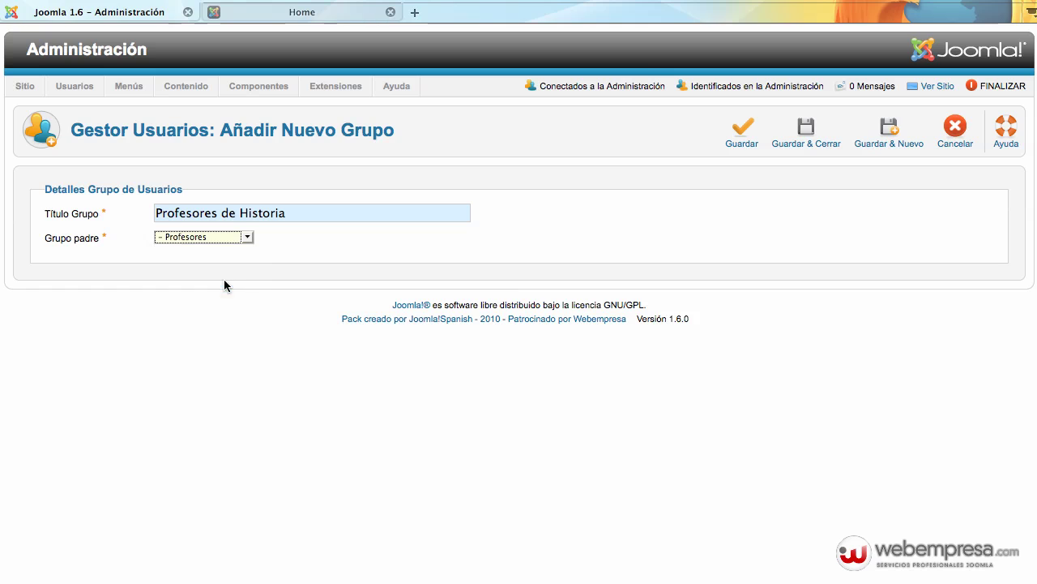
left_click(801, 125)
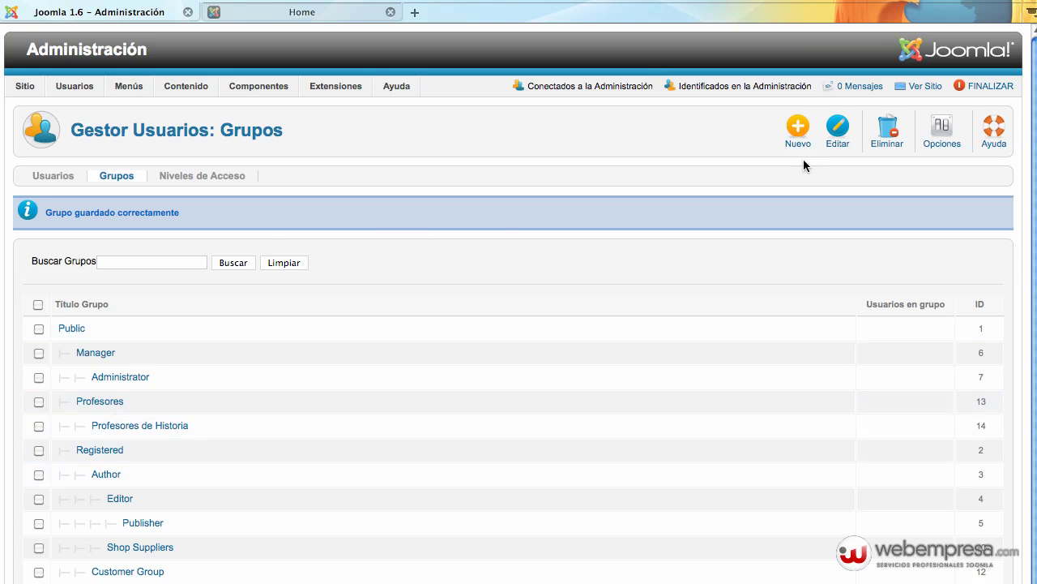
Add a group titled 'Asistentes de Profesores de Historia' with Profesores de Historia as its parent
left_click(779, 144)
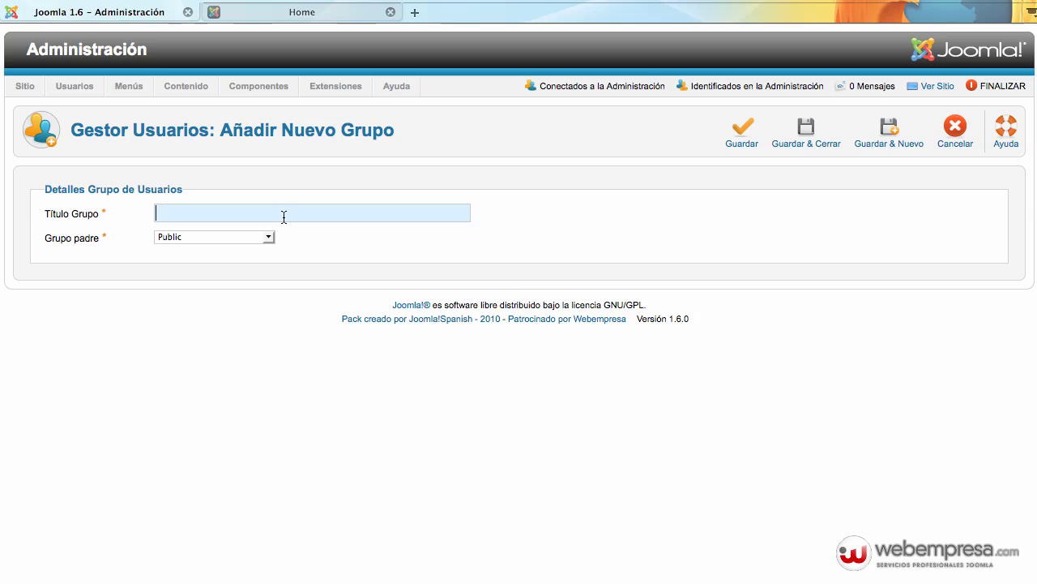
type("Asistentes ")
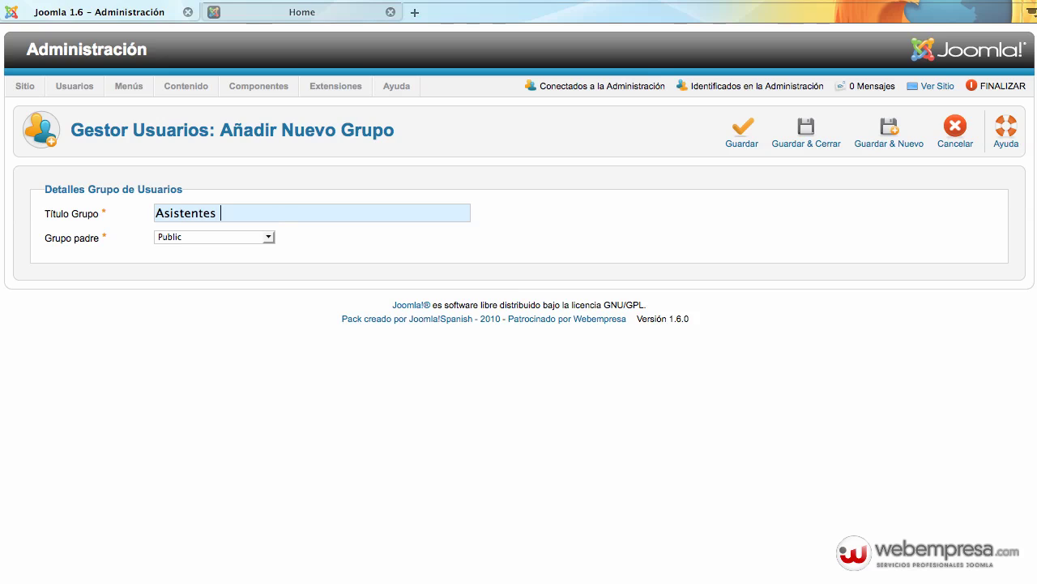
type("de Profesores de Histo")
key("BackSpace")
type("toria")
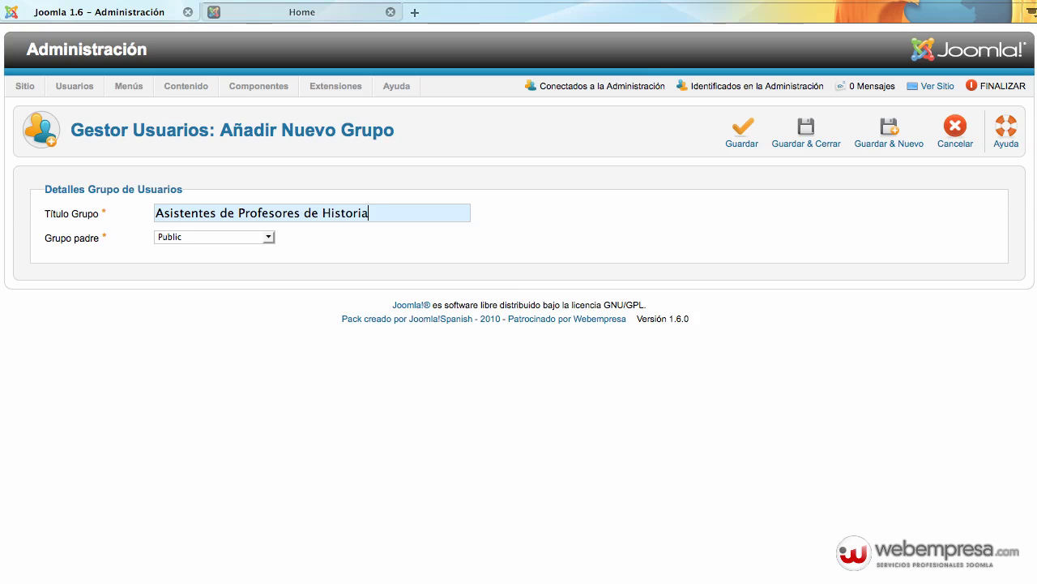
left_click(202, 236)
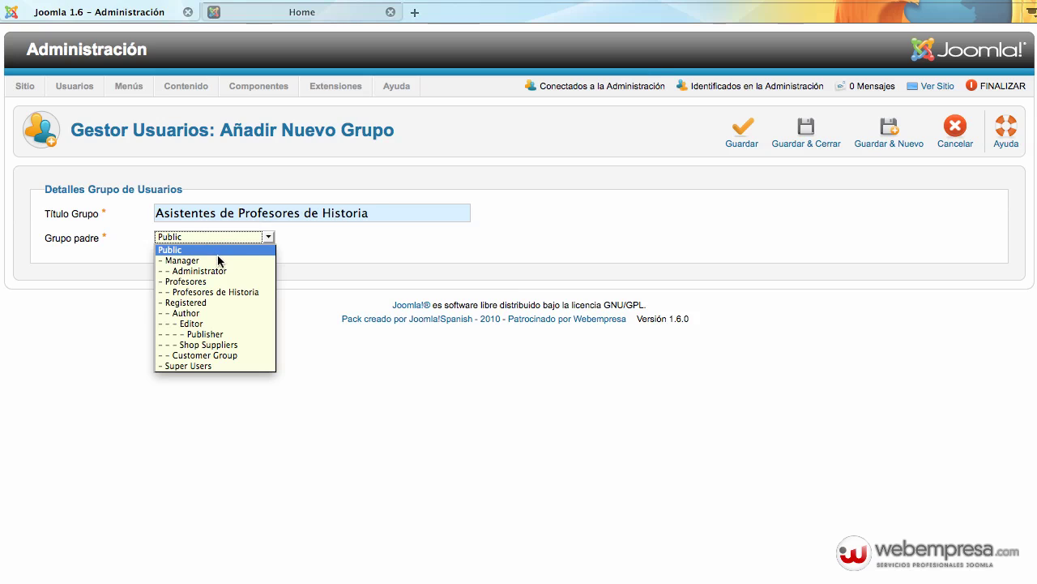
left_click(235, 291)
left_click(807, 131)
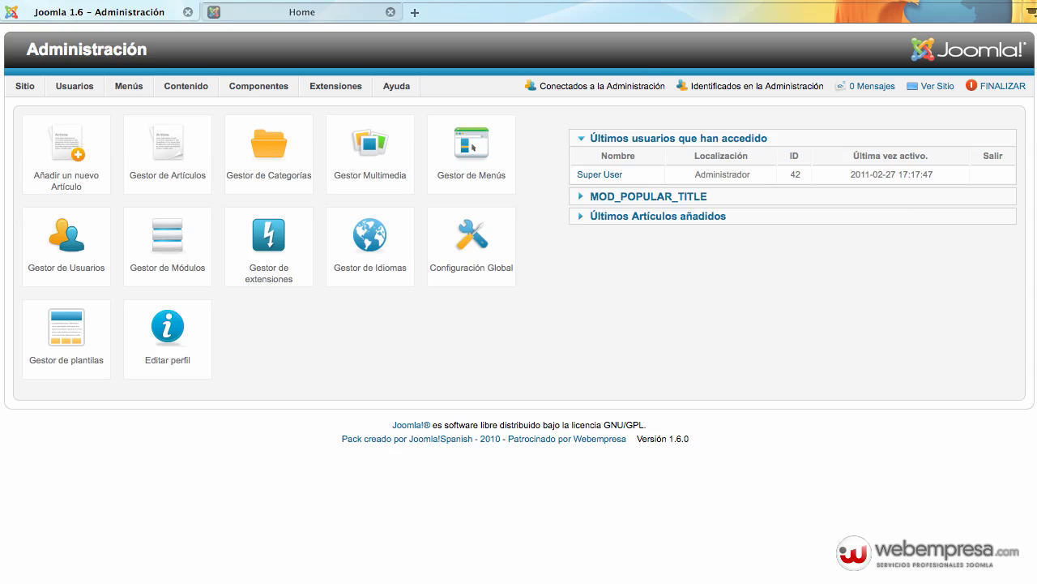
Start a new user in the user manager, entering the teacher's name and reusing it as login name
mouse_move(84, 104)
mouse_move(85, 128)
left_click(104, 104)
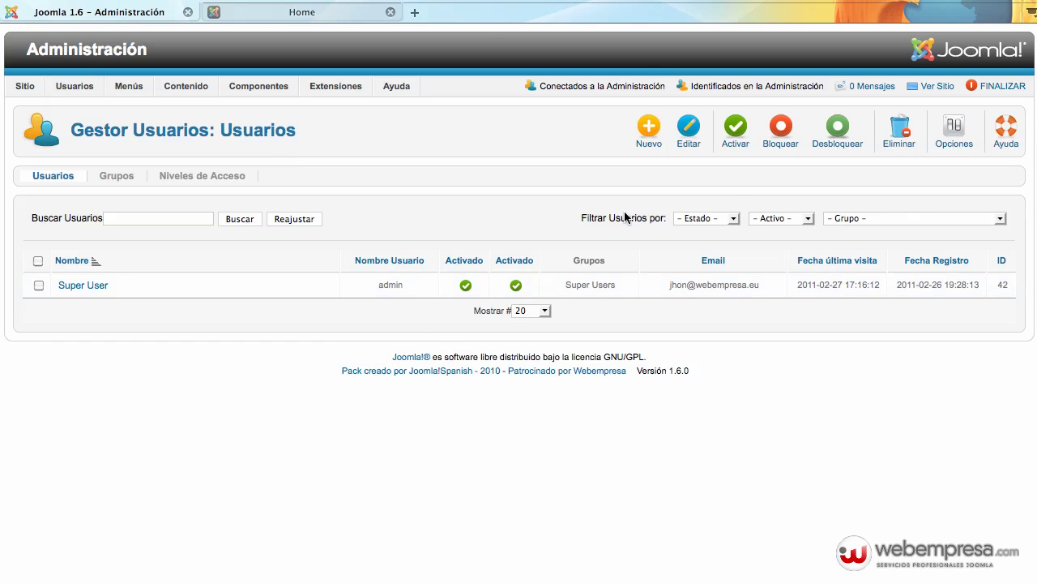
left_click(653, 143)
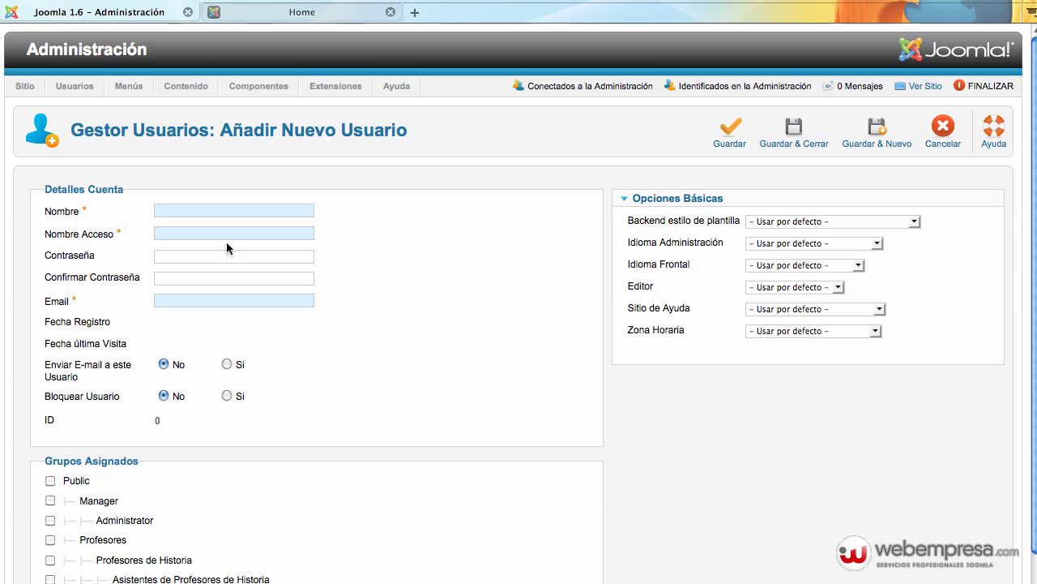
left_click(235, 216)
type("p")
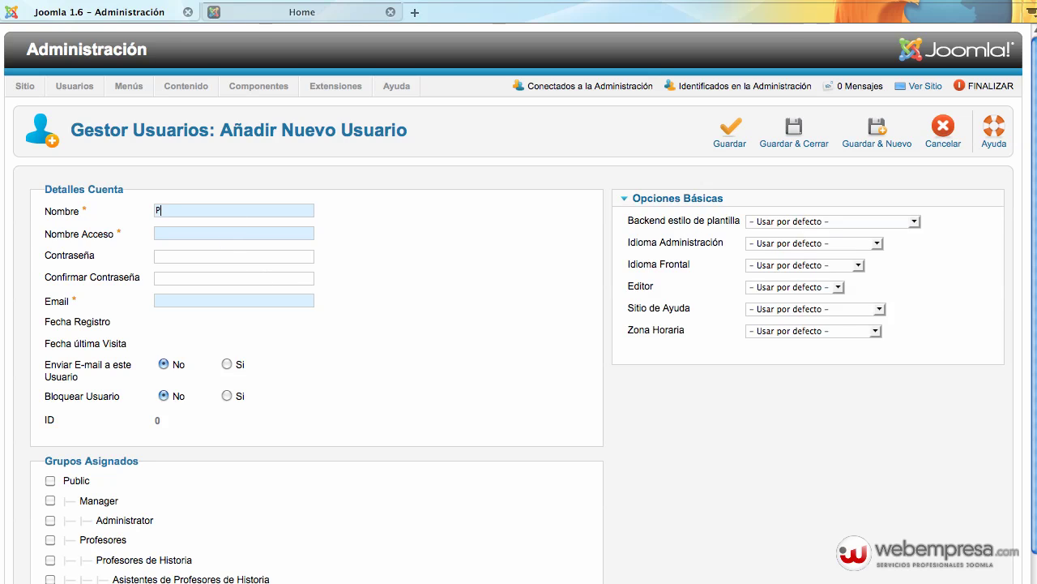
type("rofesor1")
key("super+a")
key("super+c")
key("Tab")
key("super+v")
Fill in the password, its confirmation, and a .com e-mail address built from the name
key("Tab")
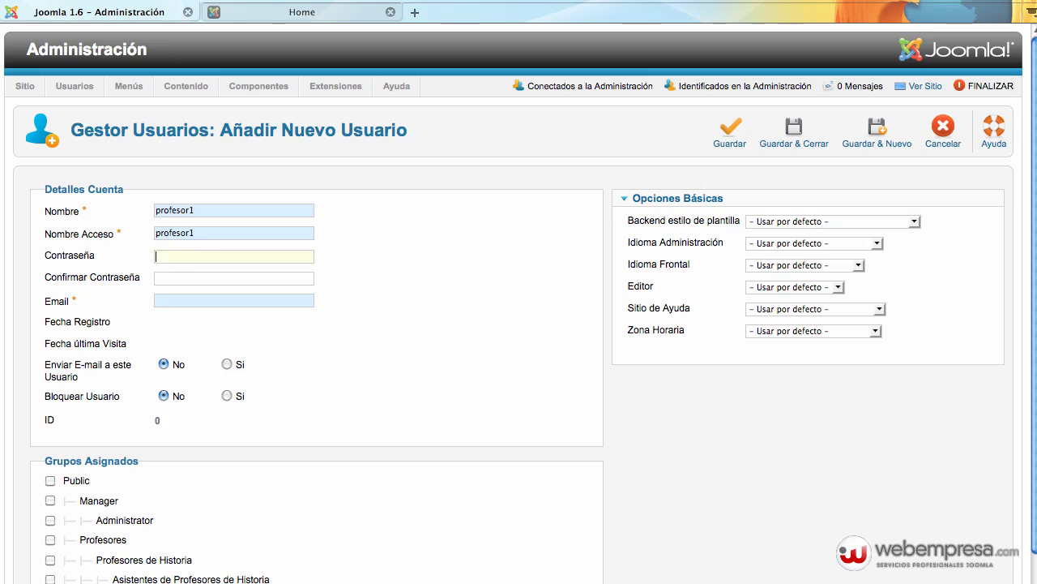
key("super+v")
key("Tab")
key("super+v")
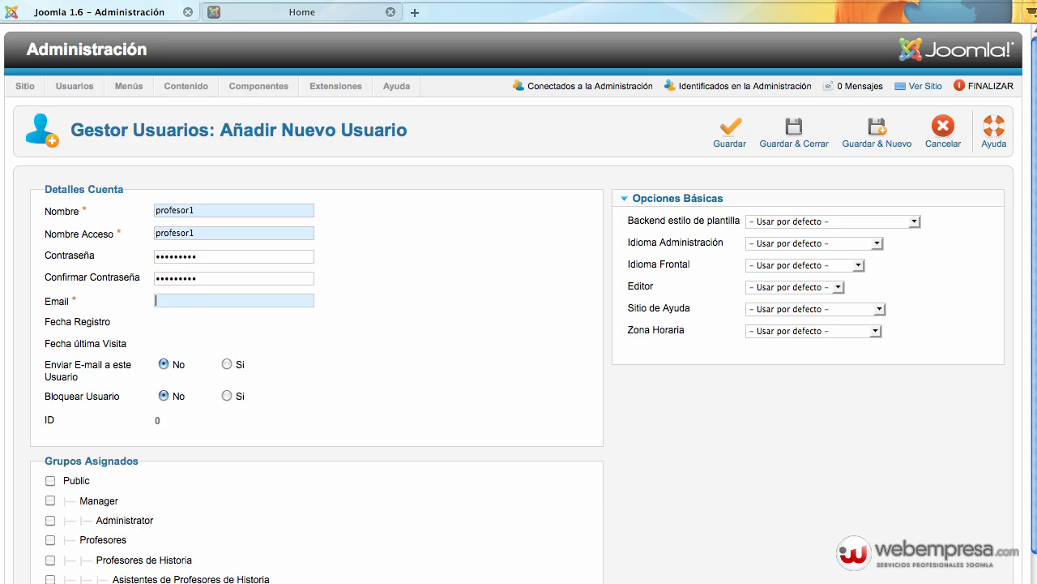
key("super+v")
type("@")
key("super+v")
type(".com")
Tick the Profesores group for the teacher account and save it
scroll(349, 369, "down", 4)
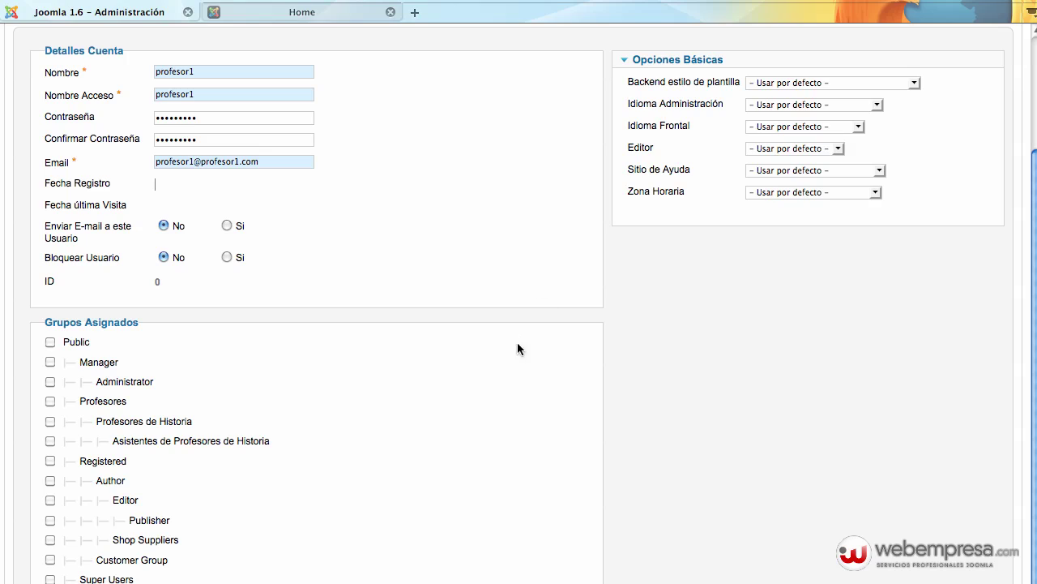
left_click(50, 402)
scroll(623, 425, "up", 1)
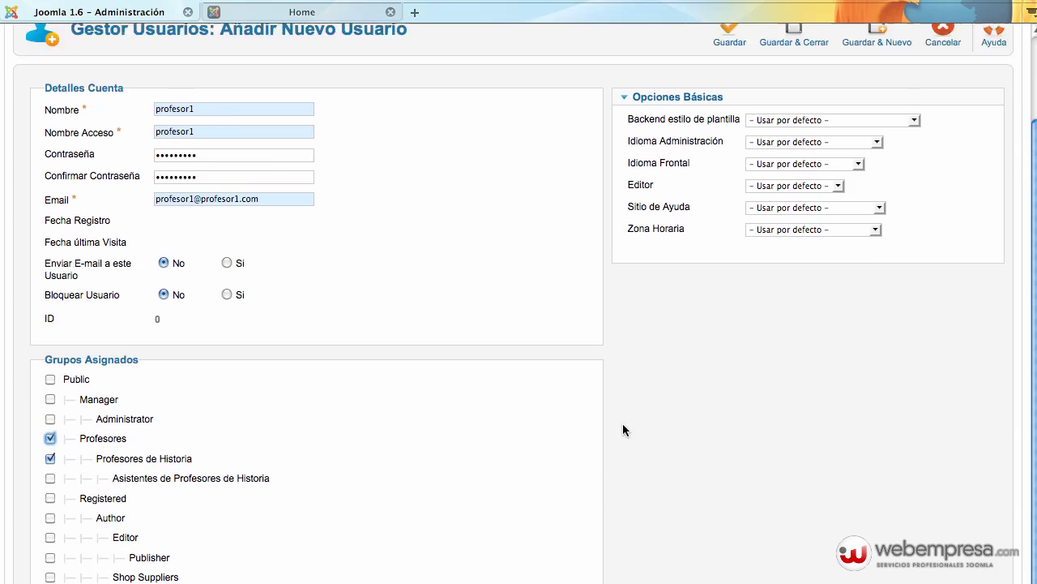
scroll(623, 423, "up", 3)
left_click(768, 143)
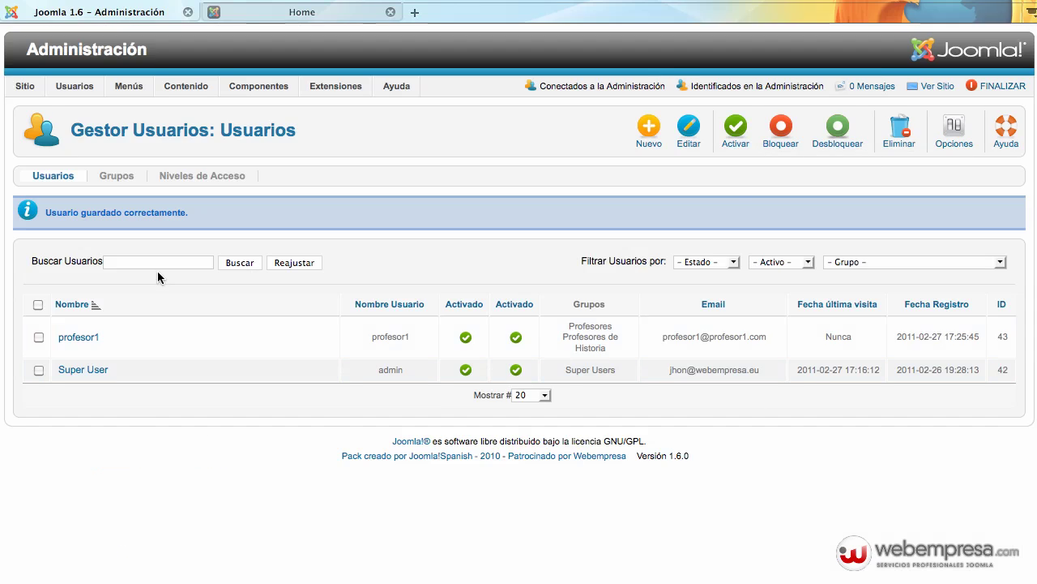
Start a new user, entering the assistant's name and reusing it as the login name
left_click(631, 123)
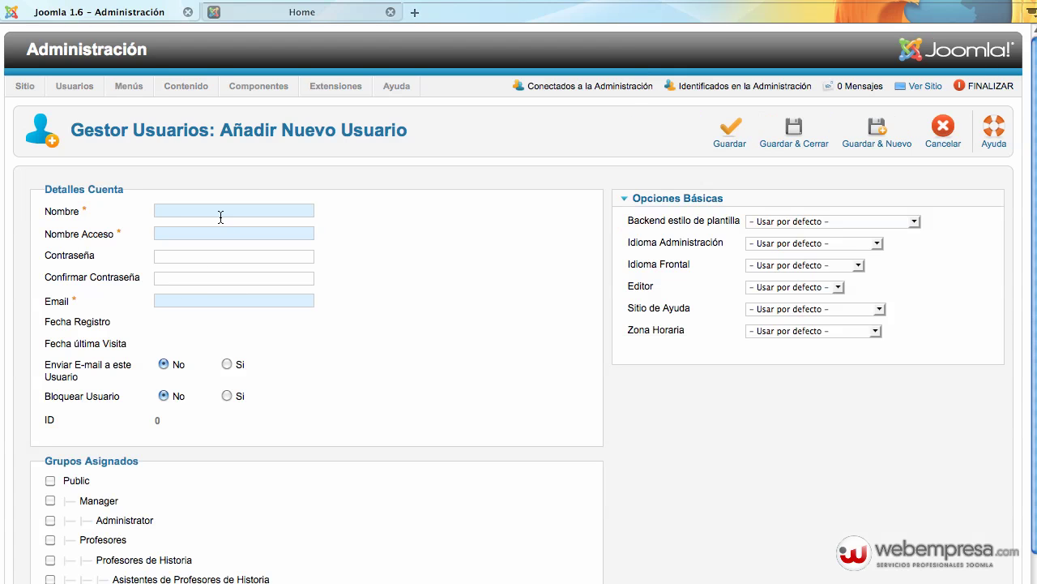
left_click(220, 212)
type("asistente1")
key("super+a")
key("super+c")
key("Tab")
key("super+v")
Fill in the password, confirmation and a .com e-mail address, then save the assistant account
key("Tab")
key("super+v")
key("Tab")
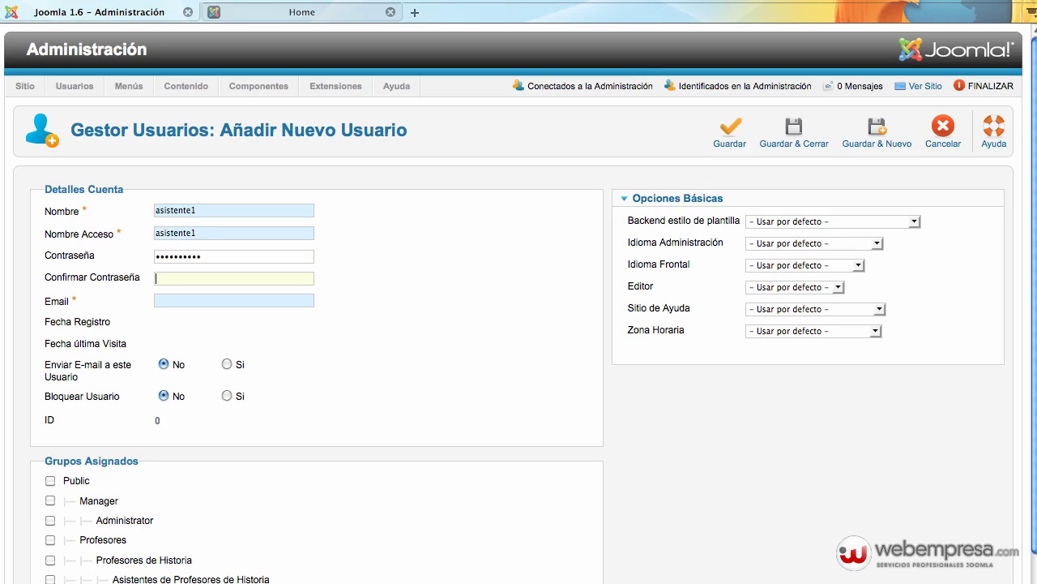
key("super+v")
key("Tab")
key("super+v")
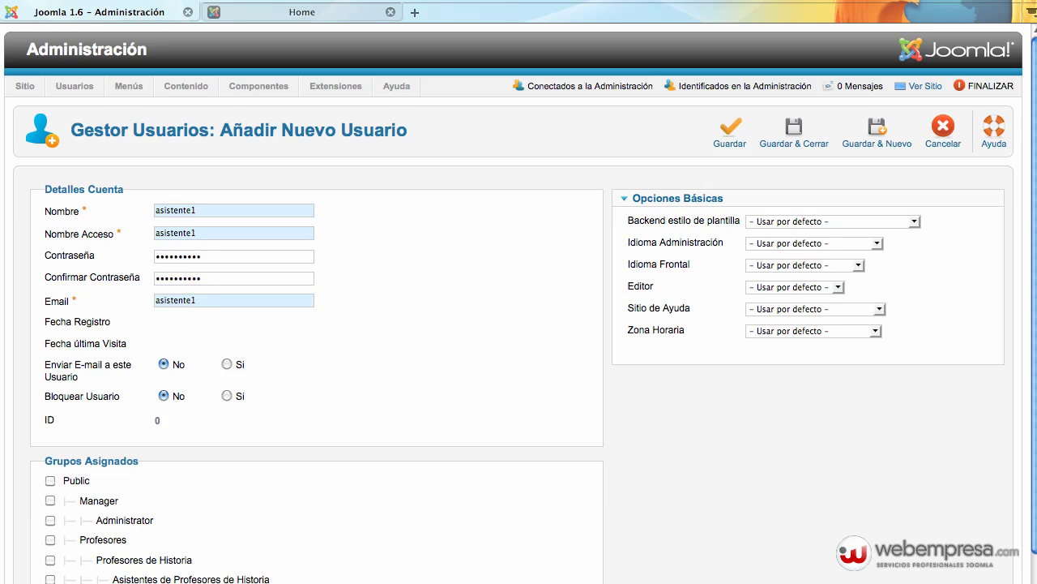
type("@")
key("super+v")
type(".com")
scroll(306, 423, "down", 3)
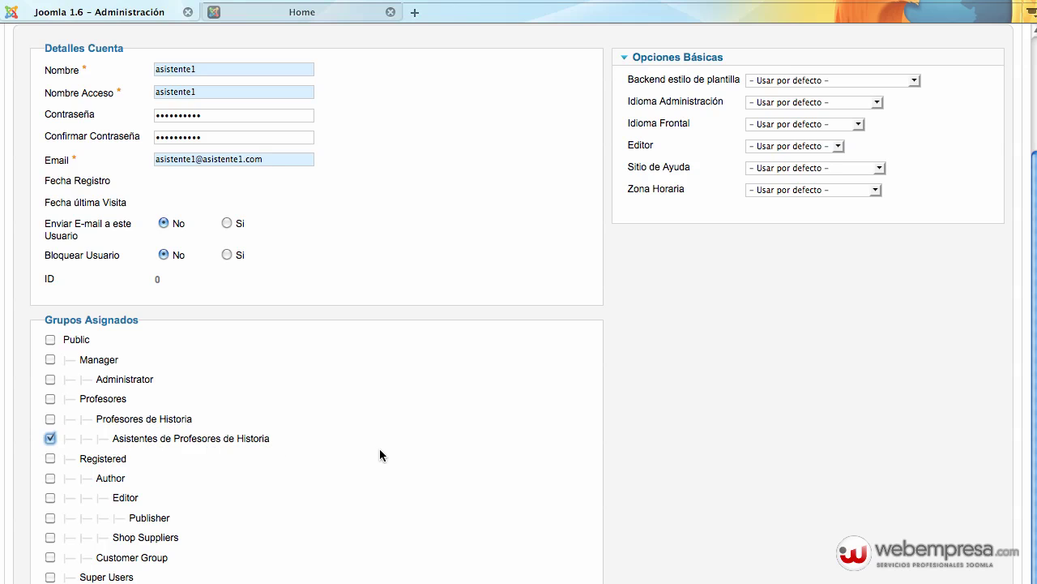
scroll(727, 428, "up", 3)
left_click(794, 129)
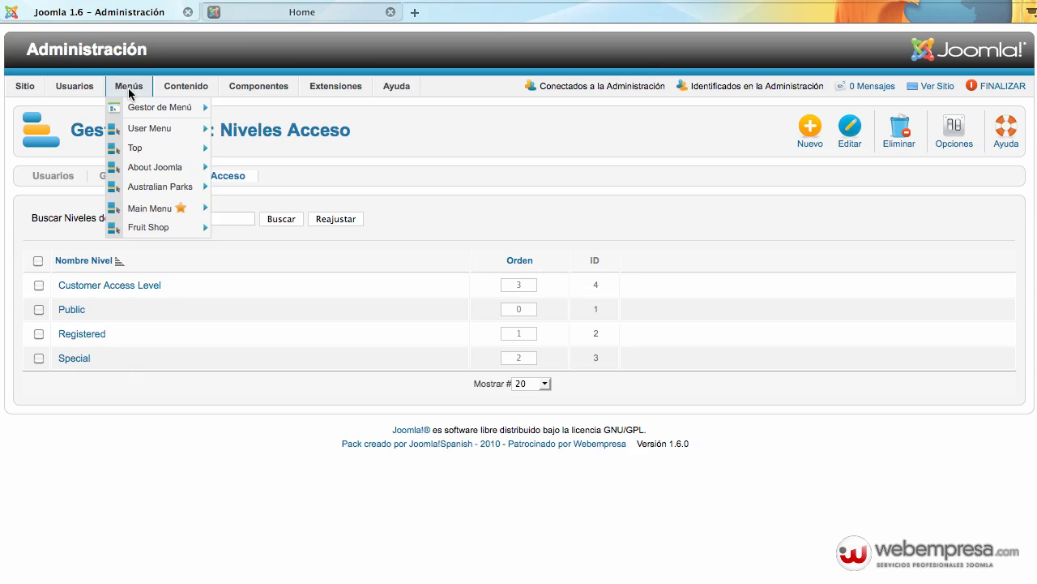
Create the 'Educadores' access level with the Profesores group ticked, and save it
mouse_move(92, 95)
left_click(103, 146)
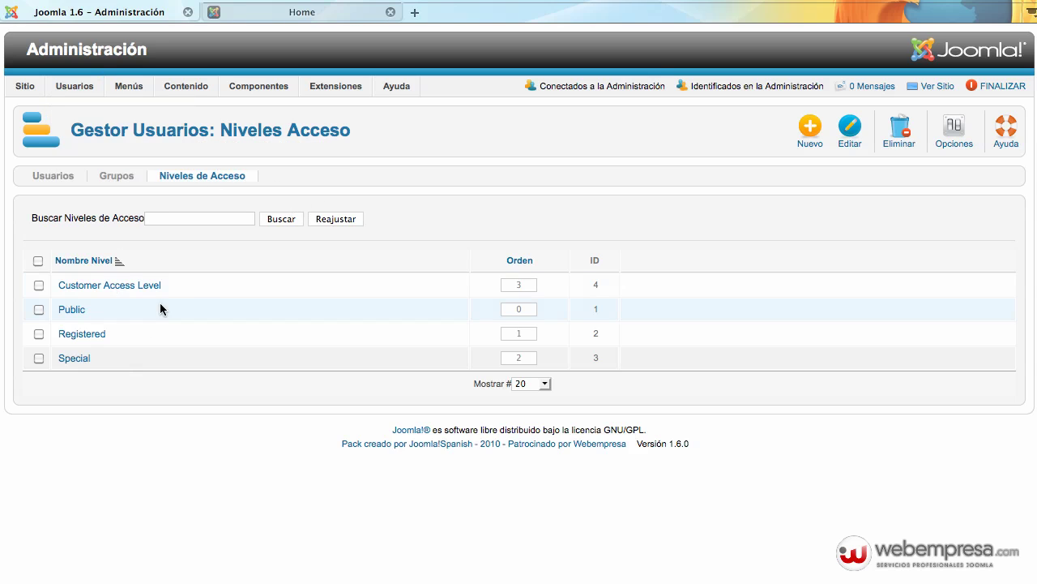
left_click(810, 129)
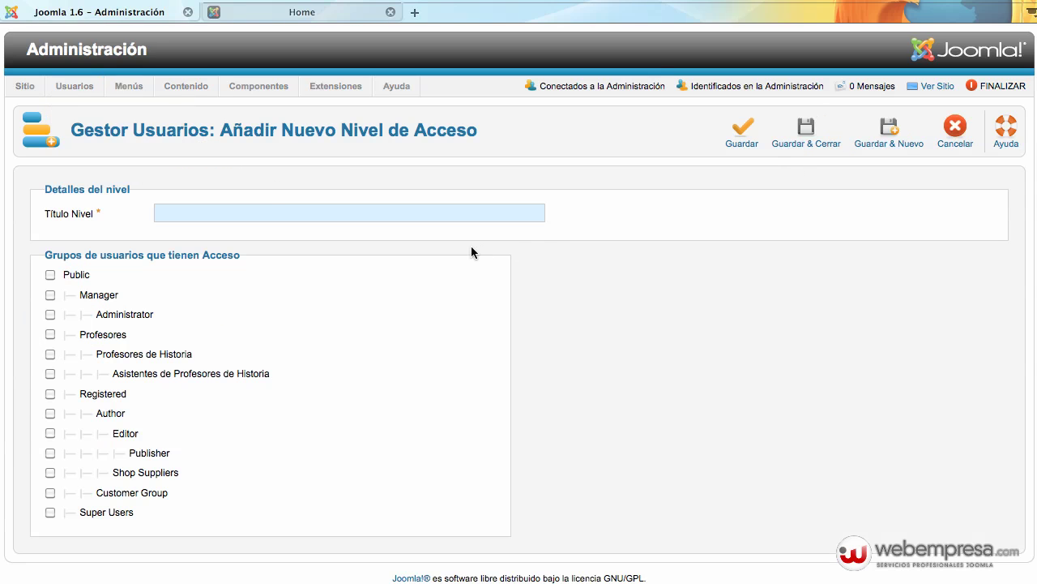
type("E")
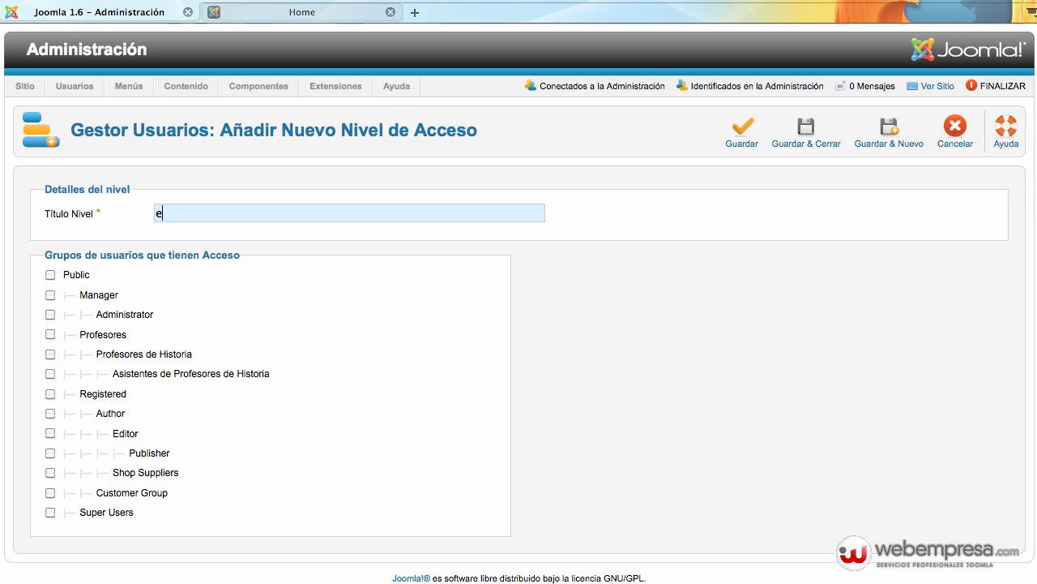
key("BackSpace")
type("Educadores")
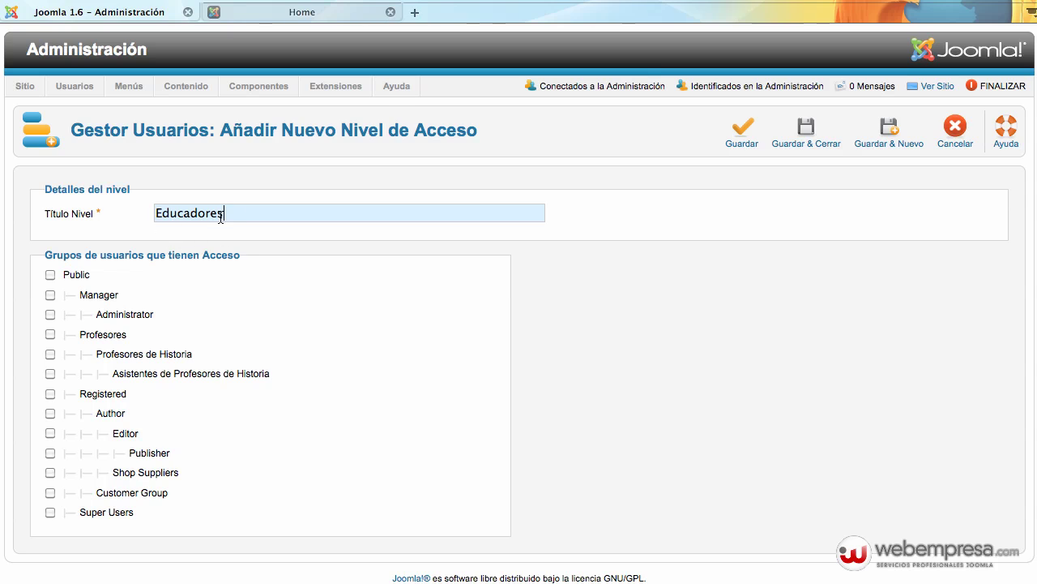
left_click_drag(221, 218, 147, 215)
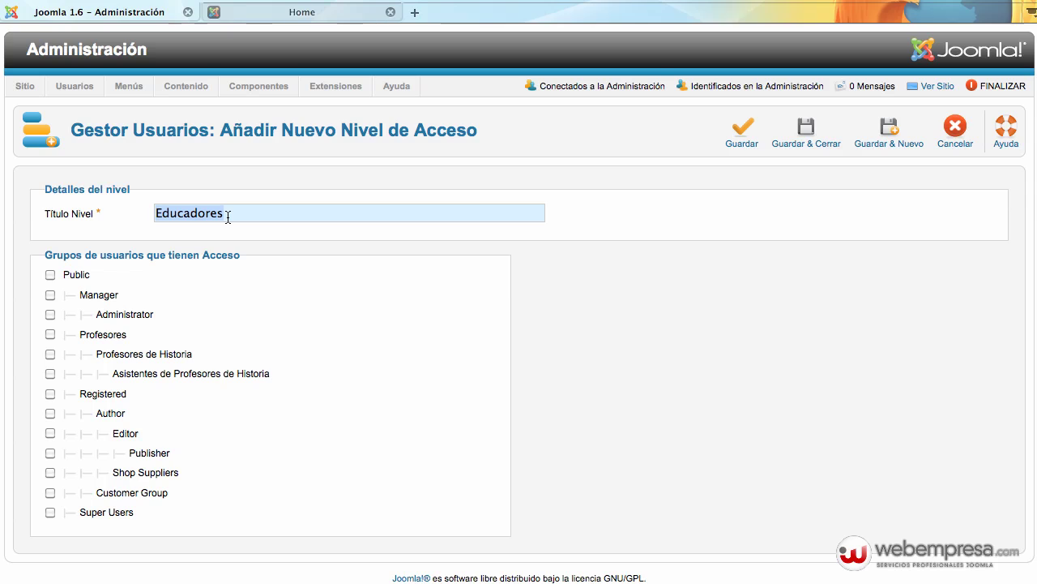
left_click(50, 333)
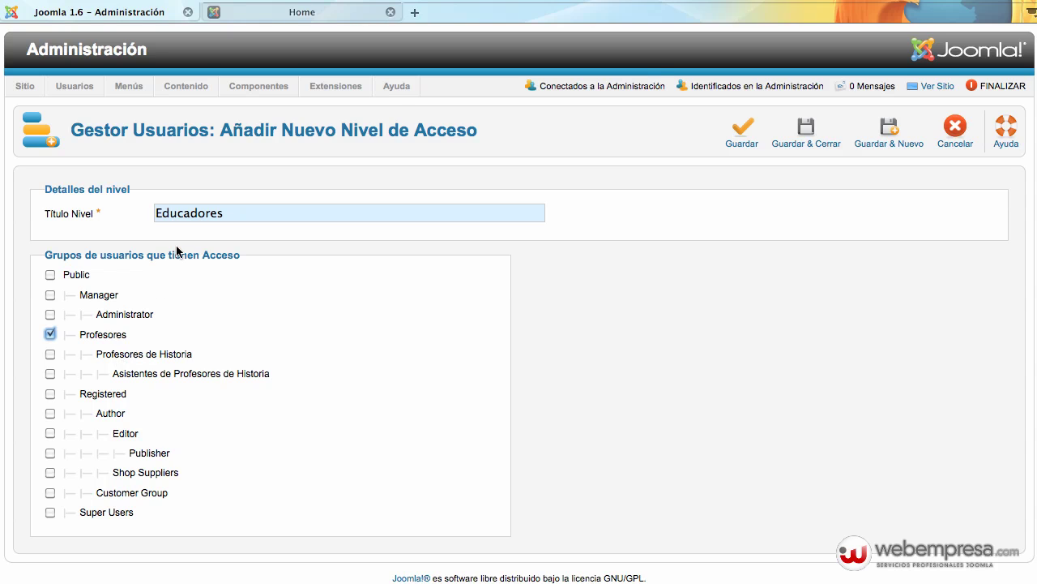
left_click(811, 141)
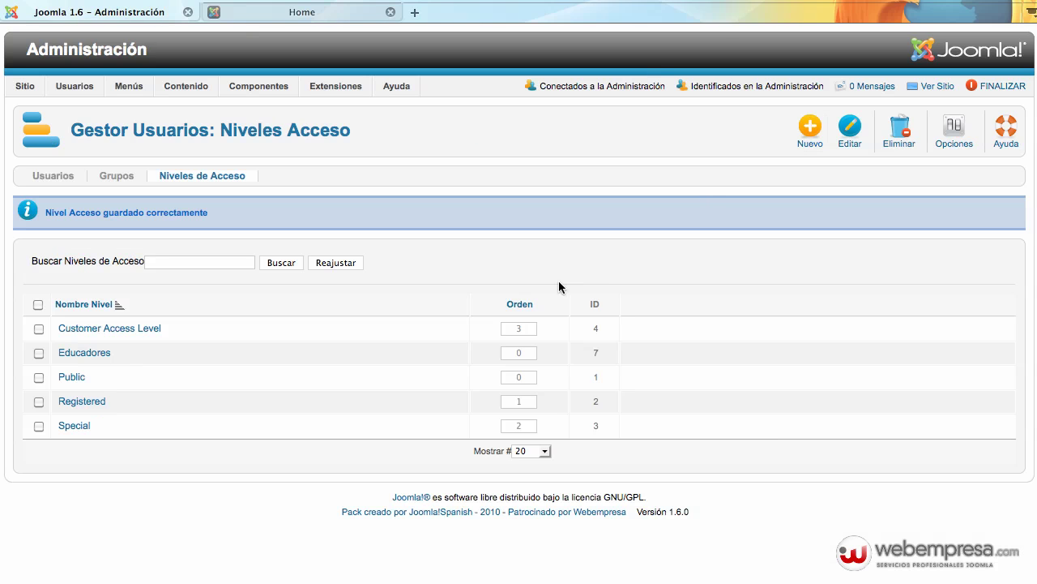
mouse_move(131, 91)
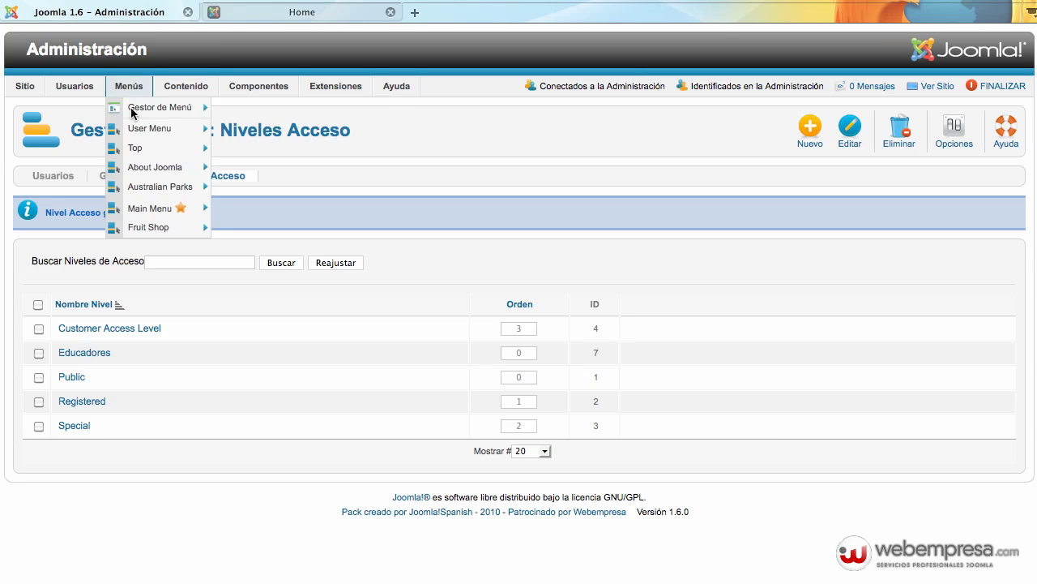
Rename the Top menu's Sample Sites item to 'Sample Sites Para Colegio' and set its access to Educadores
left_click(159, 154)
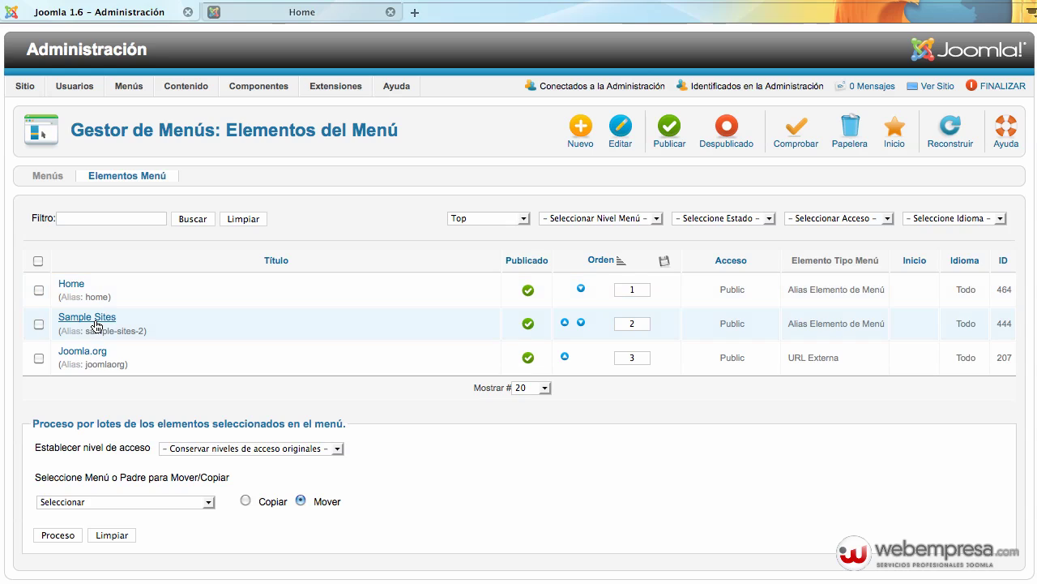
left_click(86, 317)
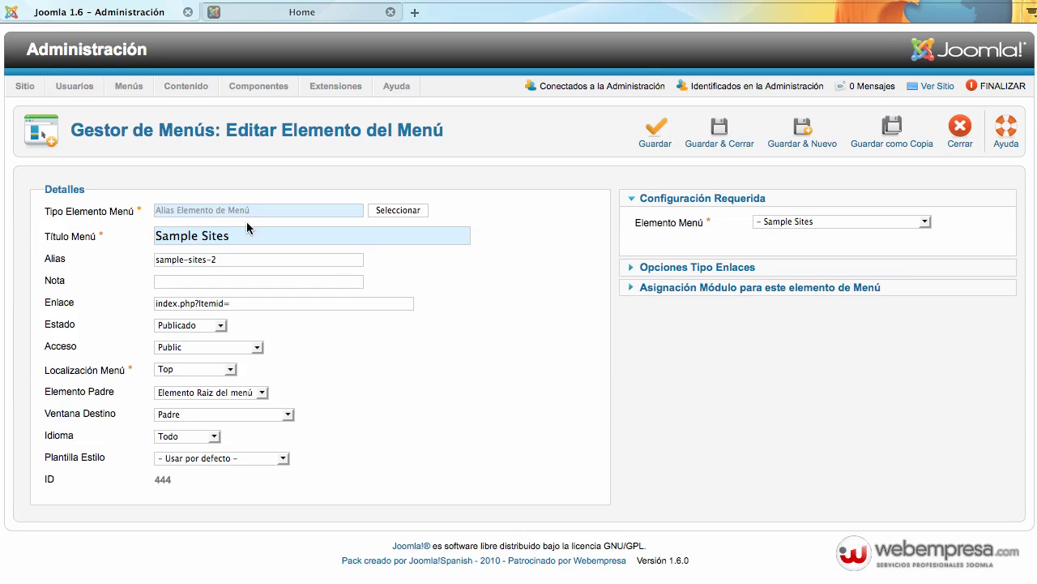
mouse_move(233, 235)
left_mouse_down()
mouse_move(166, 232)
mouse_move(239, 234)
left_mouse_up()
type("Para Colegio")
left_click(157, 346)
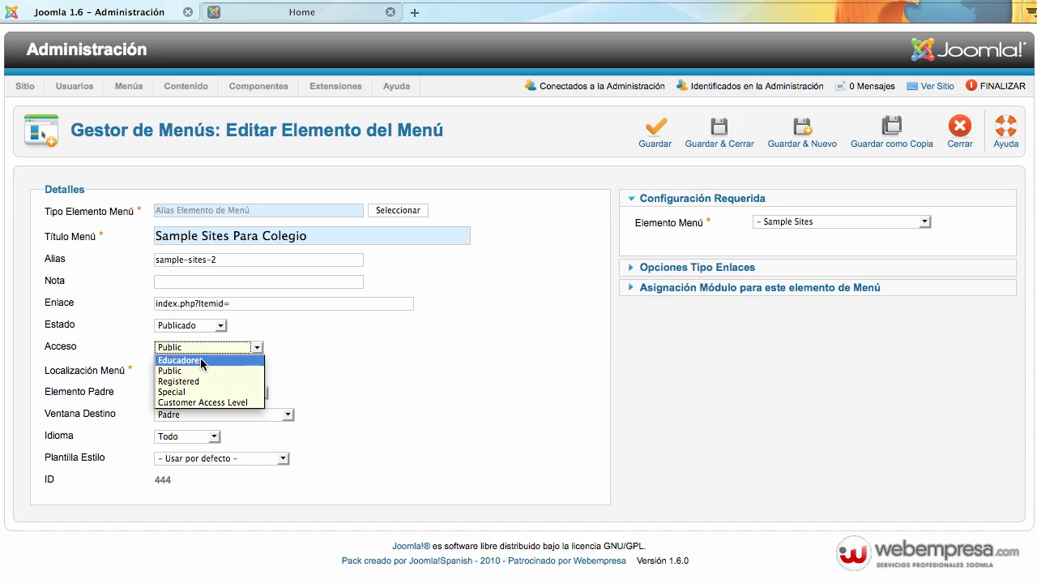
left_click(202, 361)
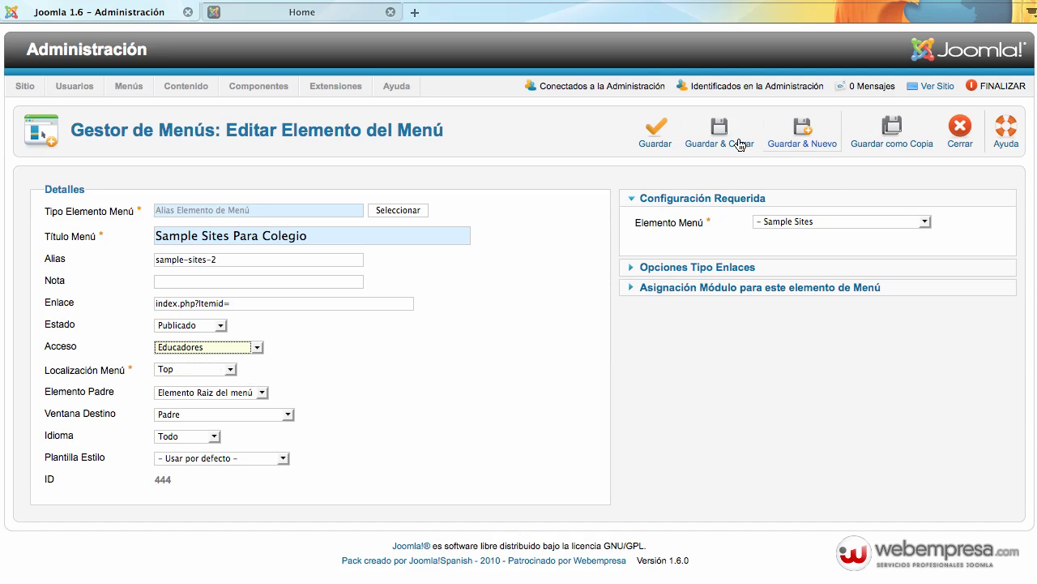
left_click(712, 142)
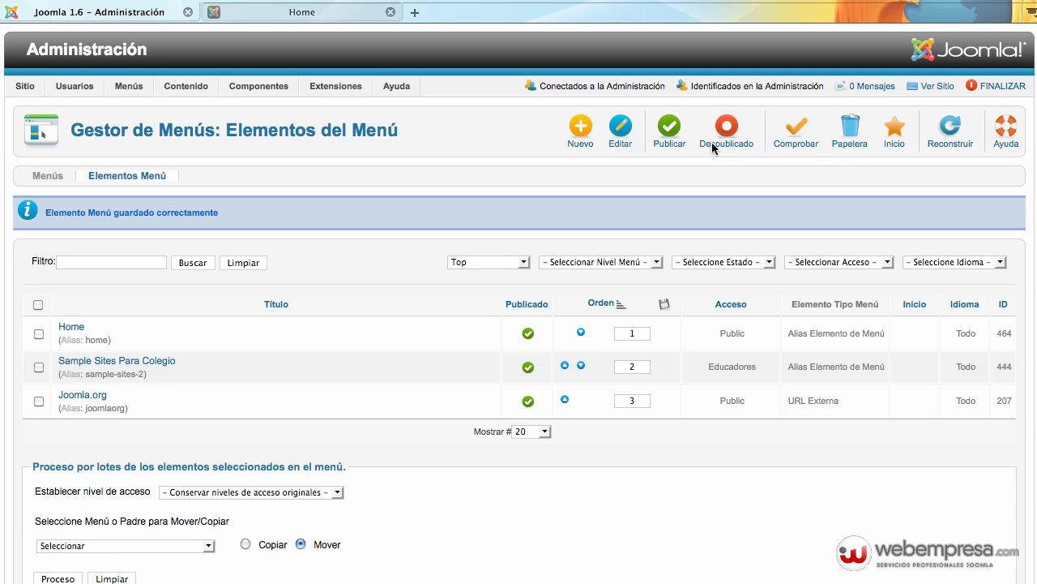
left_click(244, 12)
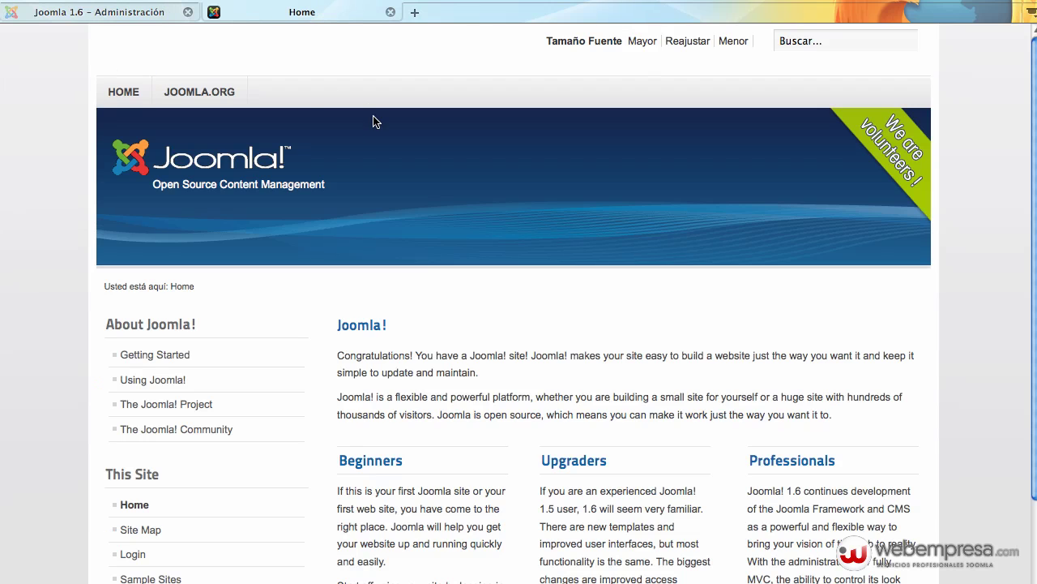
Log in on the site's Login Form as the assistant user and note the private-section access warning
scroll(307, 100, "down", 3)
scroll(319, 130, "up", 3)
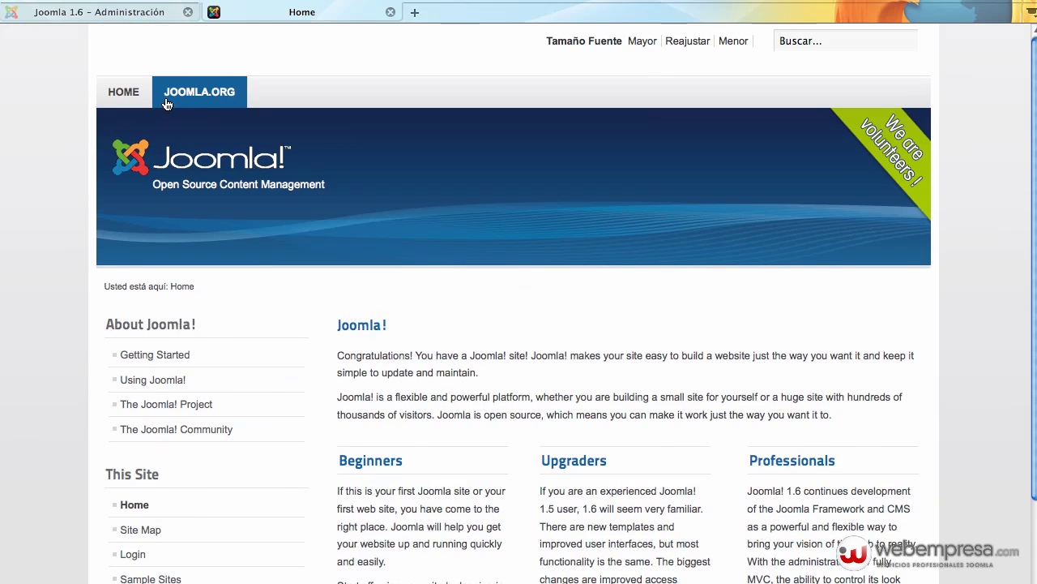
scroll(265, 99, "down", 3)
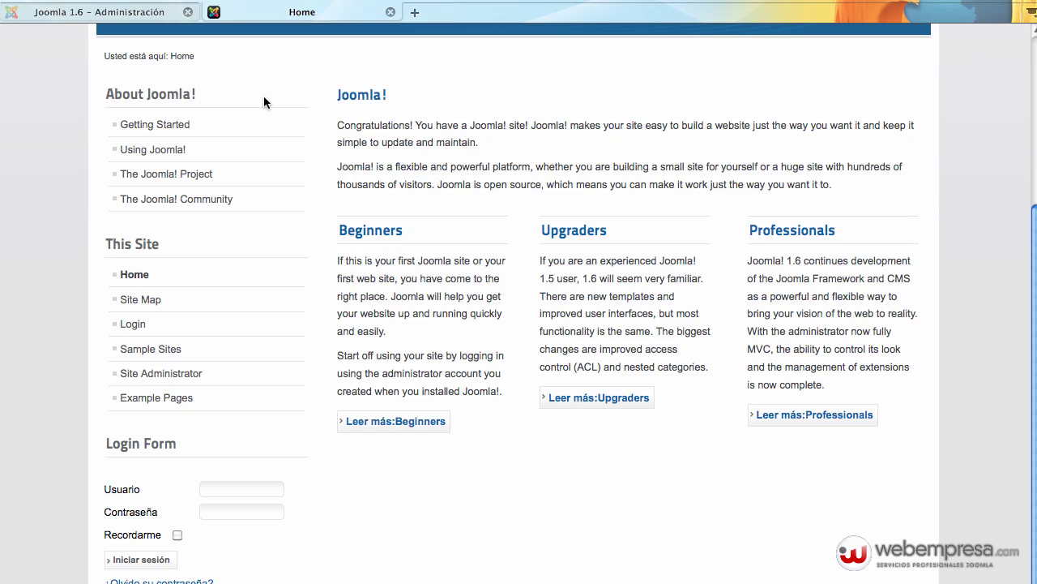
left_click(236, 489)
left_click(137, 559)
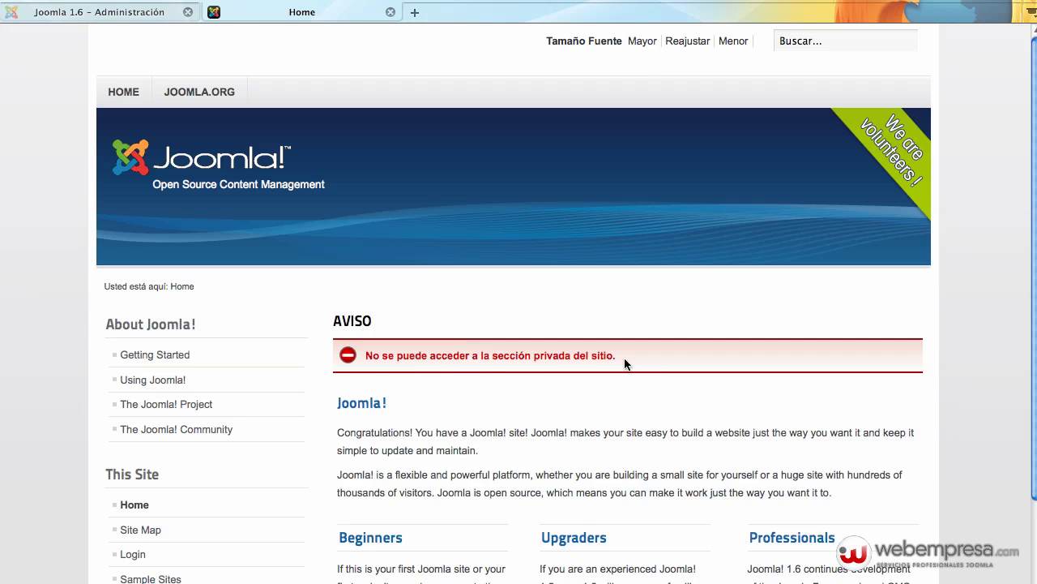
left_click_drag(625, 364, 366, 356)
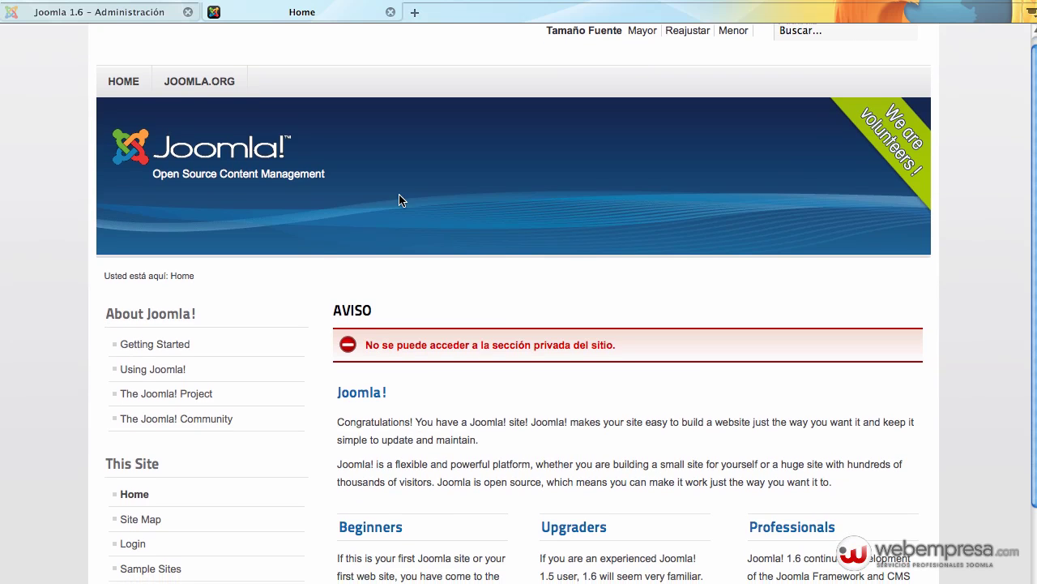
left_click(160, 12)
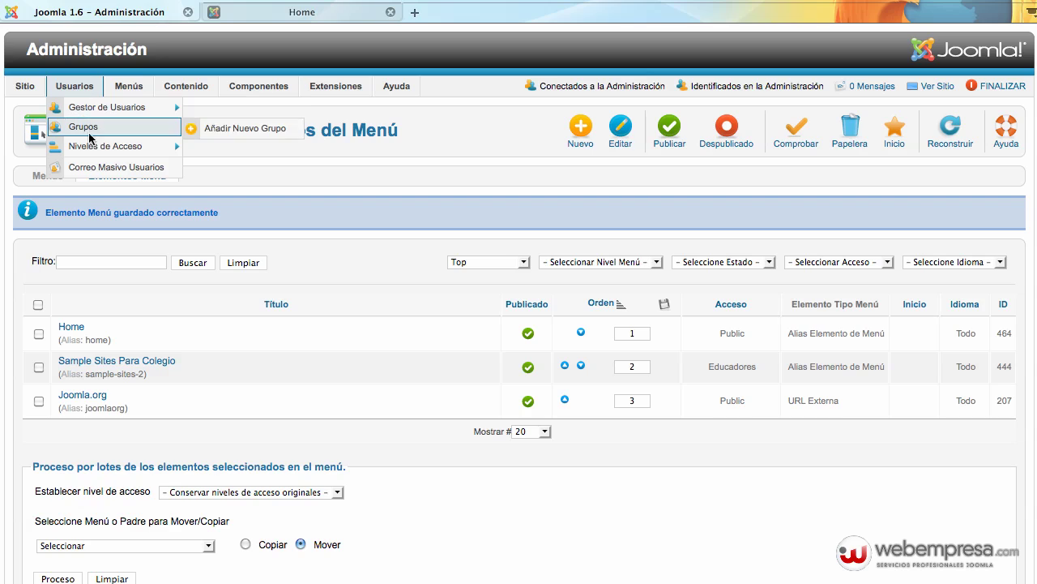
Review the Educadores access level and close it without changes
left_click(92, 144)
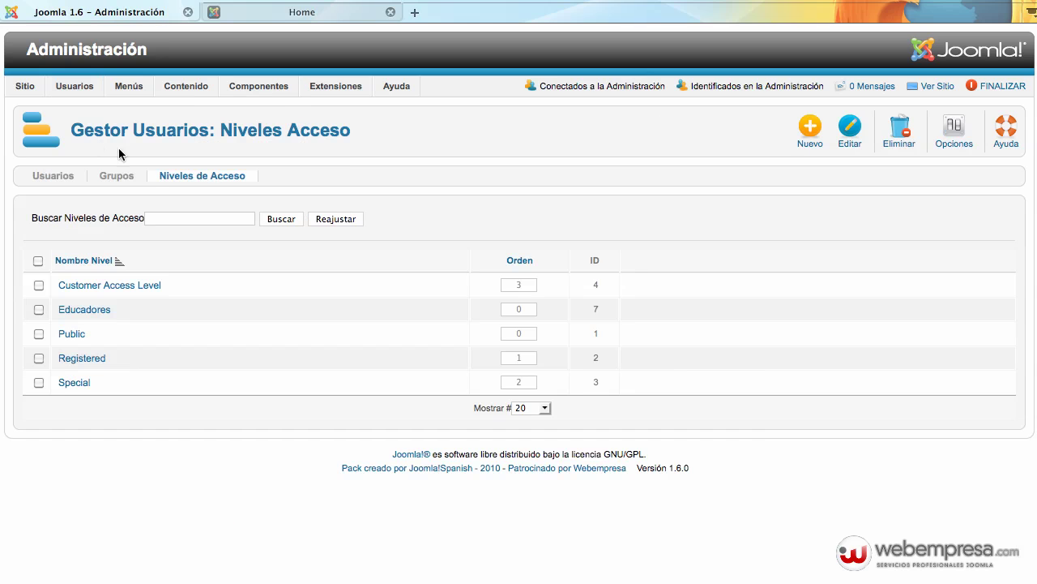
left_click(83, 310)
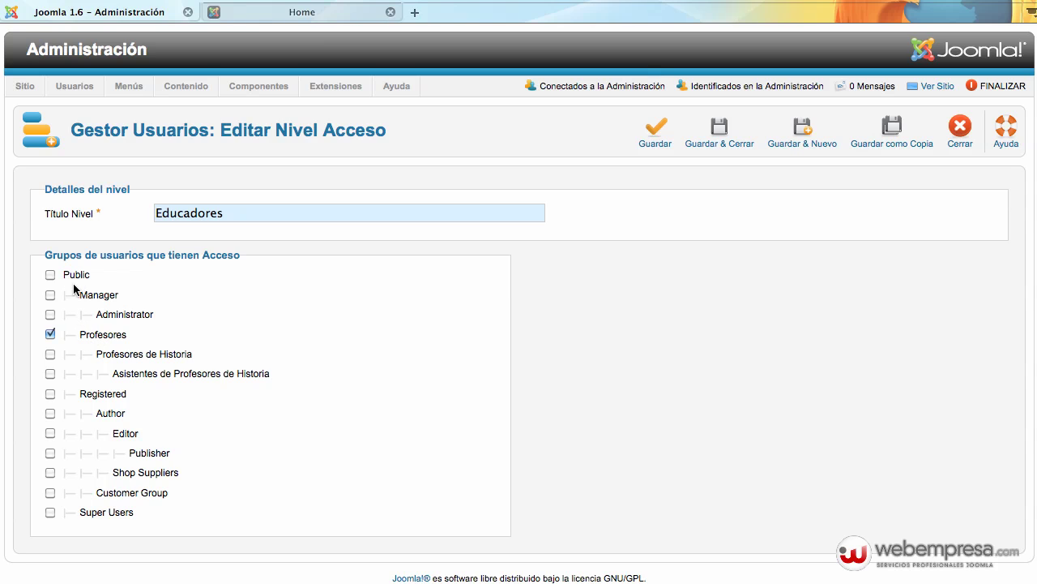
left_click(942, 135)
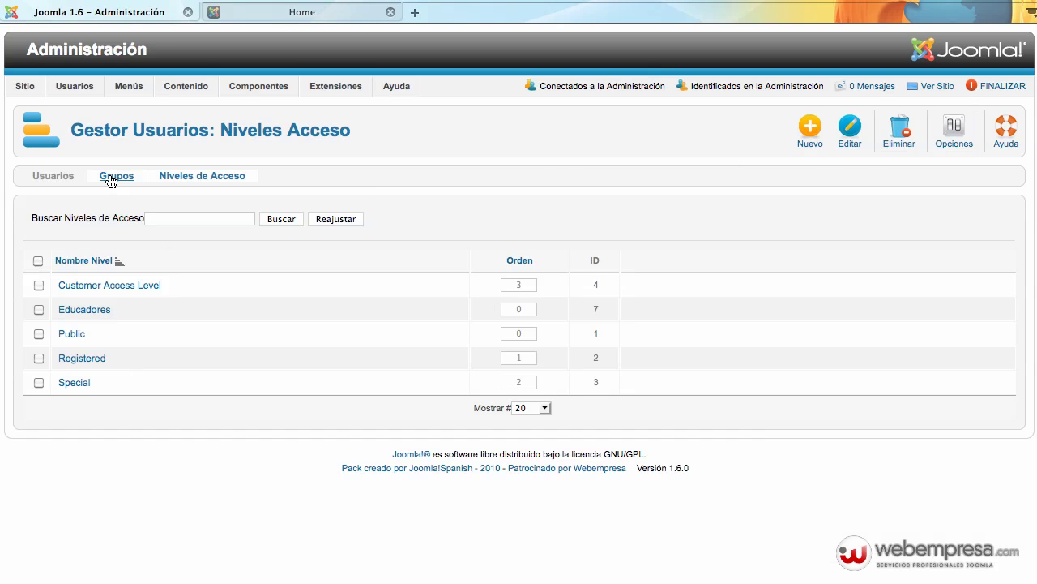
Change the Profesores group's parent from Public to Registered and save it
left_click(111, 178)
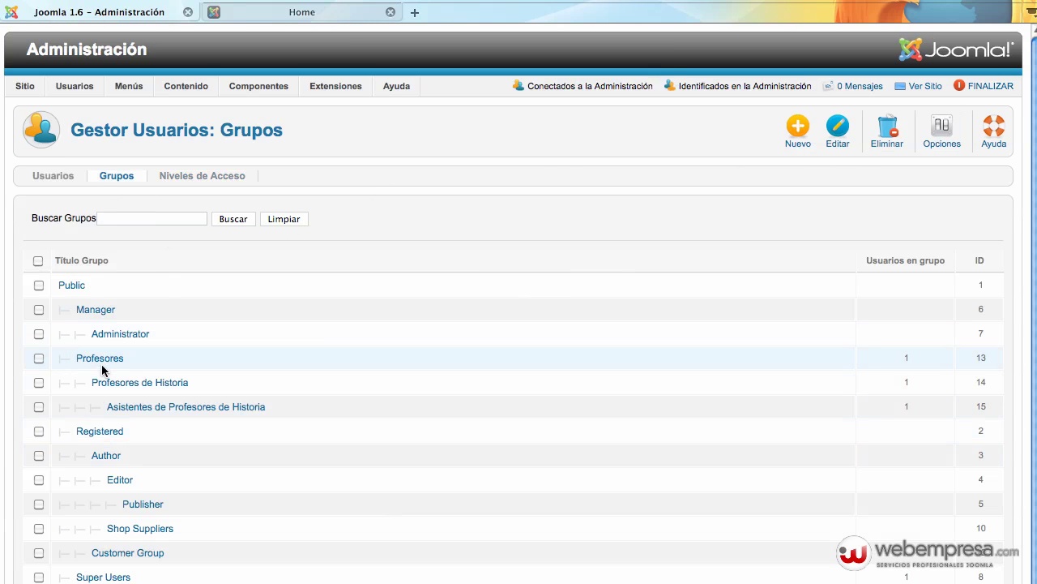
left_click(100, 358)
left_click(225, 239)
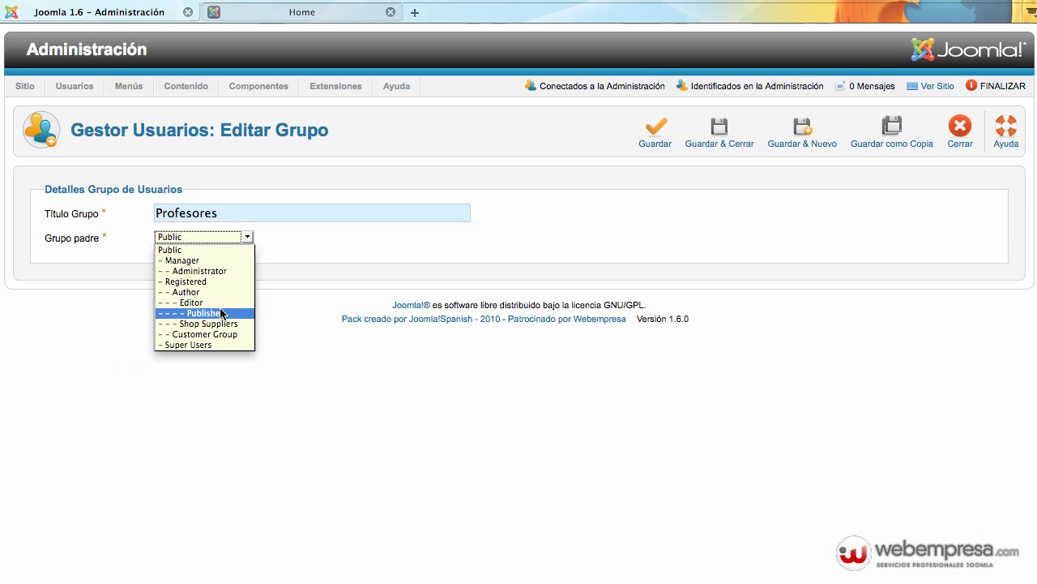
left_click(222, 281)
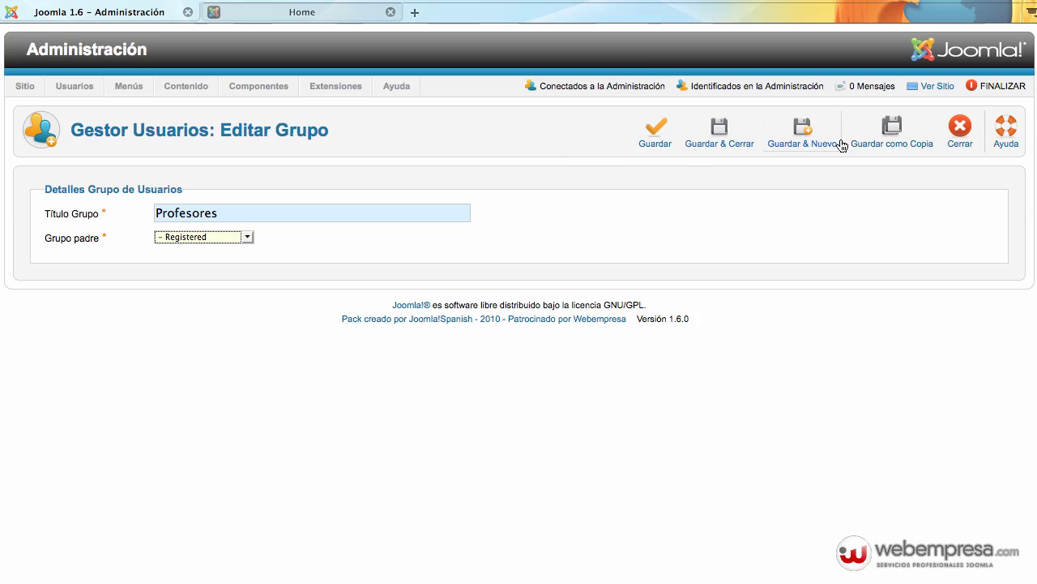
left_click(717, 147)
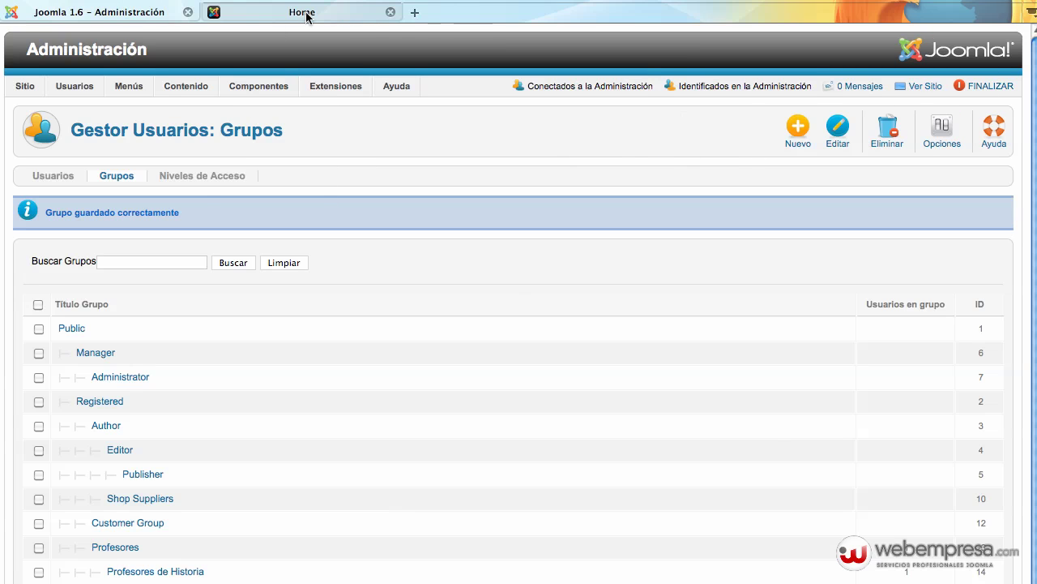
Log in on the Home page as the assistant user and check for the SAMPLE SITES PARA COLEGIO item
left_click(307, 14)
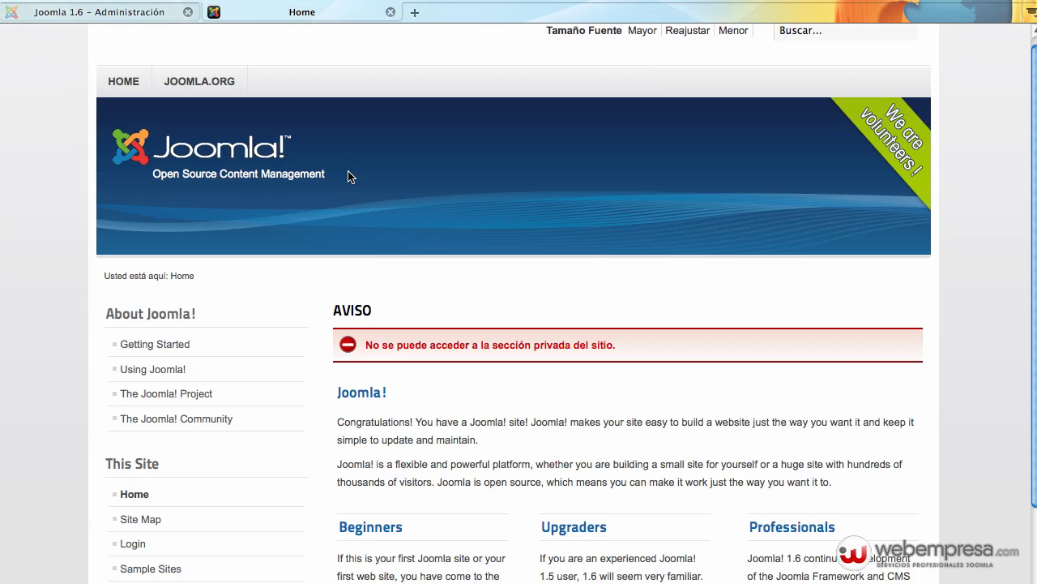
scroll(190, 493, "down", 3)
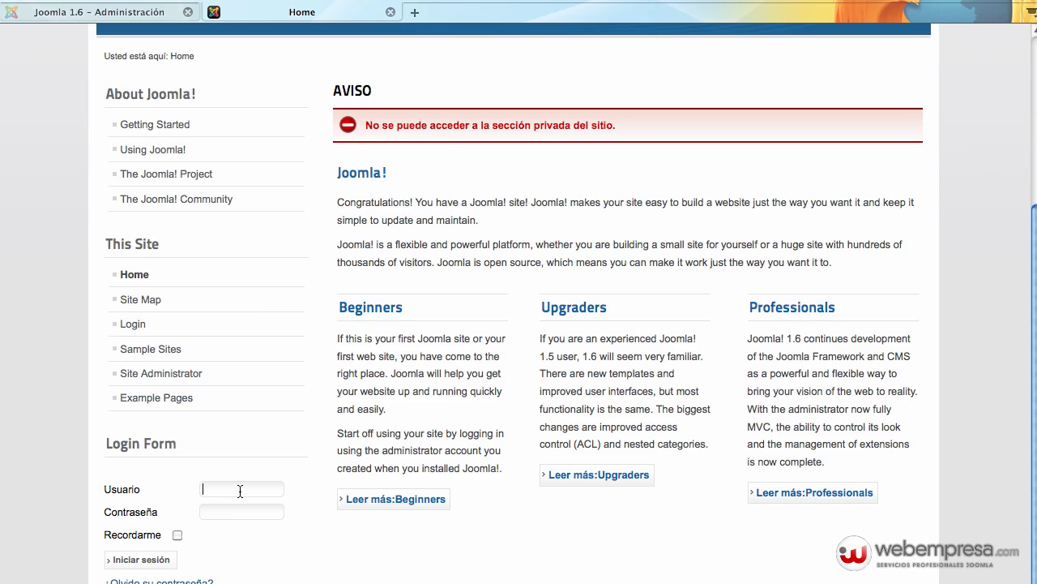
key("Tab")
key("Return")
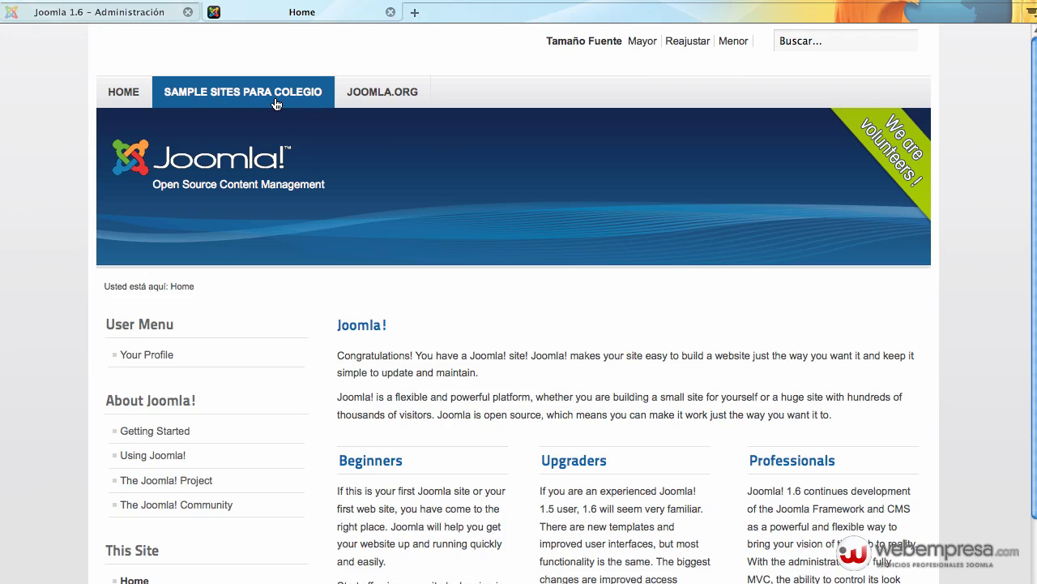
scroll(452, 178, "down", 1)
scroll(451, 178, "up", 1)
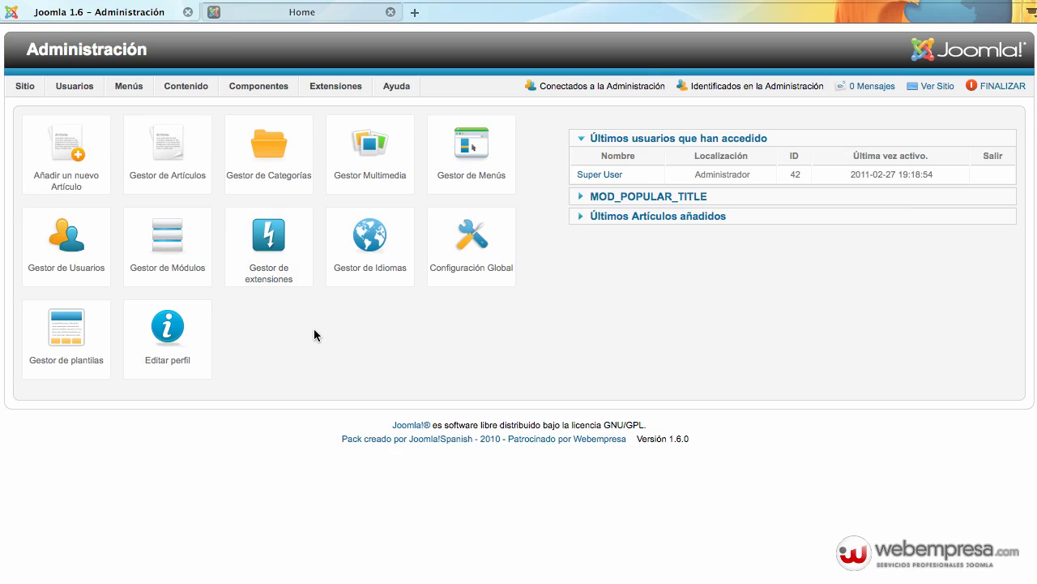
Show the Global Configuration permissions and expand the Administrator group's actions
left_click(472, 252)
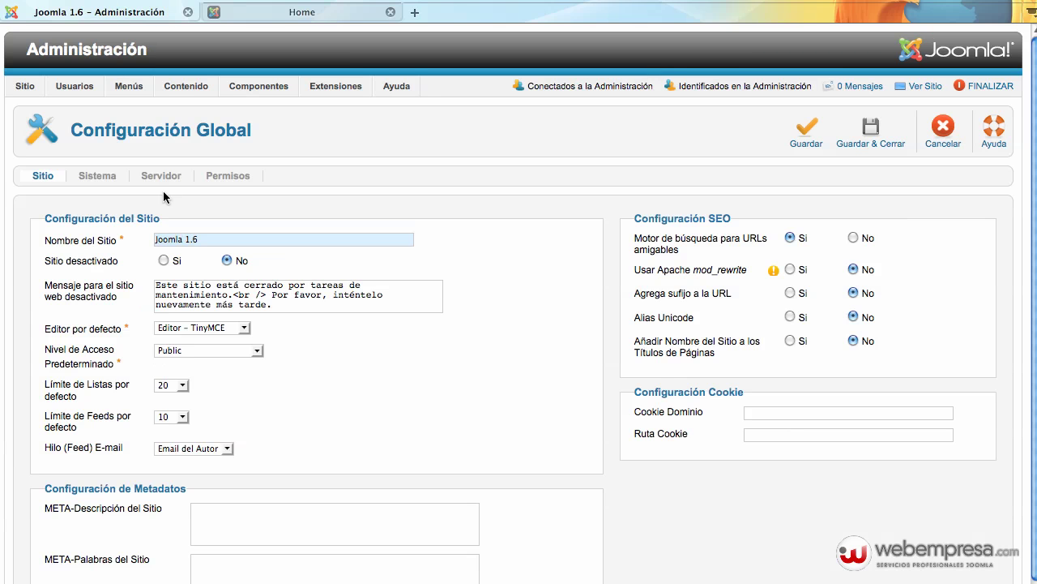
left_click(227, 175)
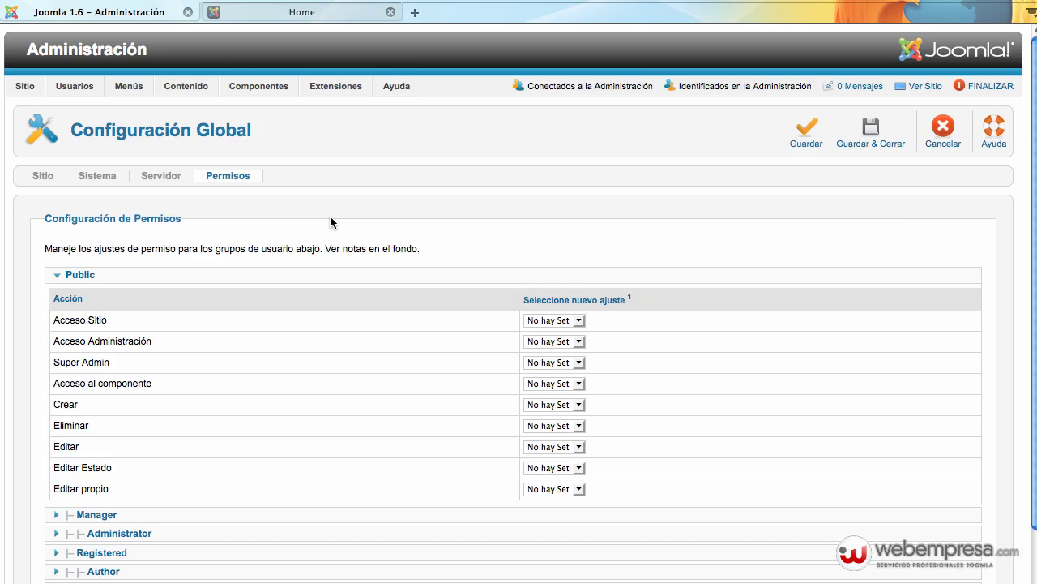
scroll(197, 239, "down", 5)
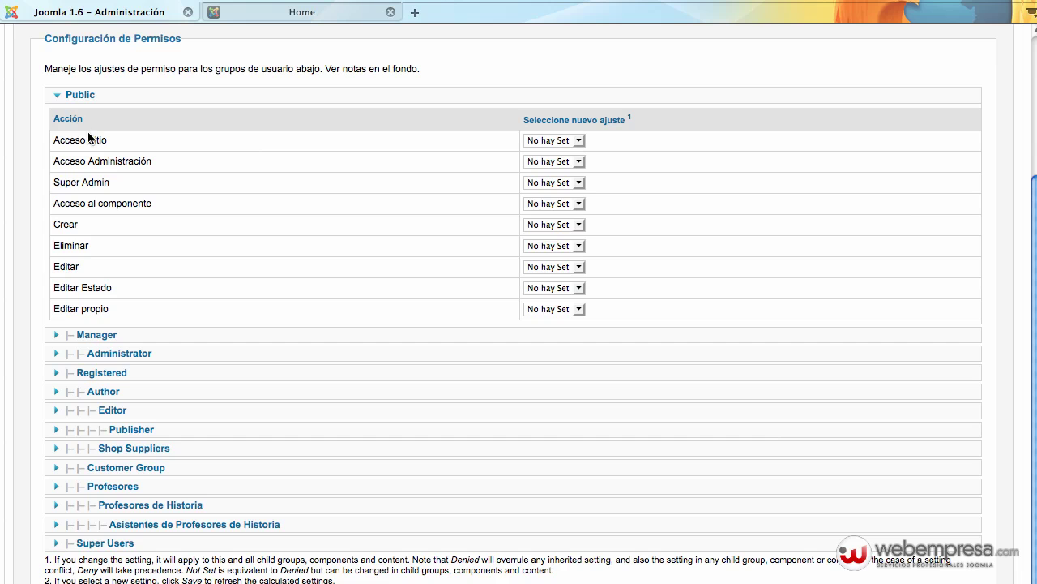
left_click(104, 354)
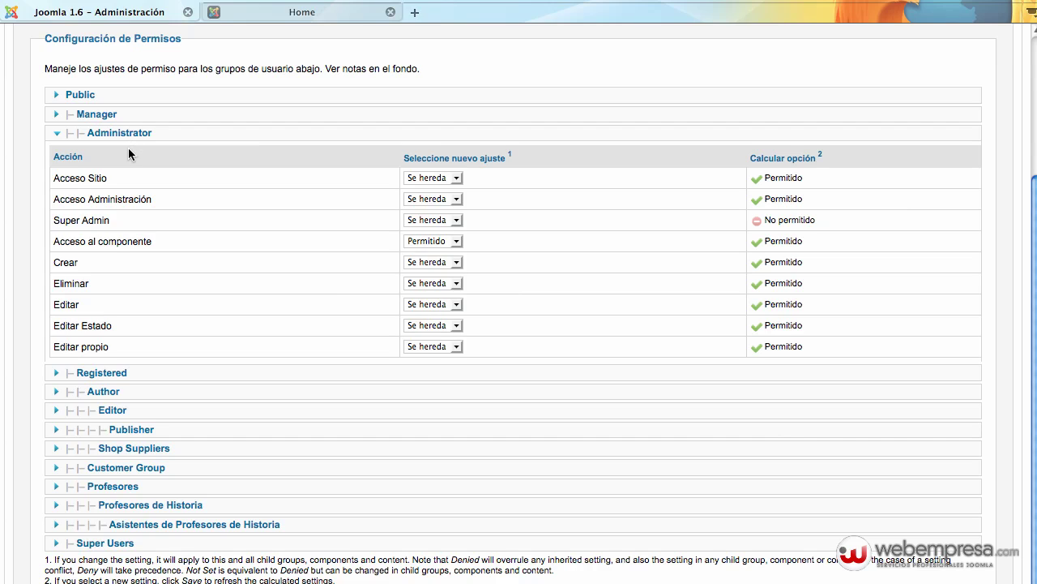
Review the Administrator group's Crear permission choices, leaving it inherited
mouse_move(109, 332)
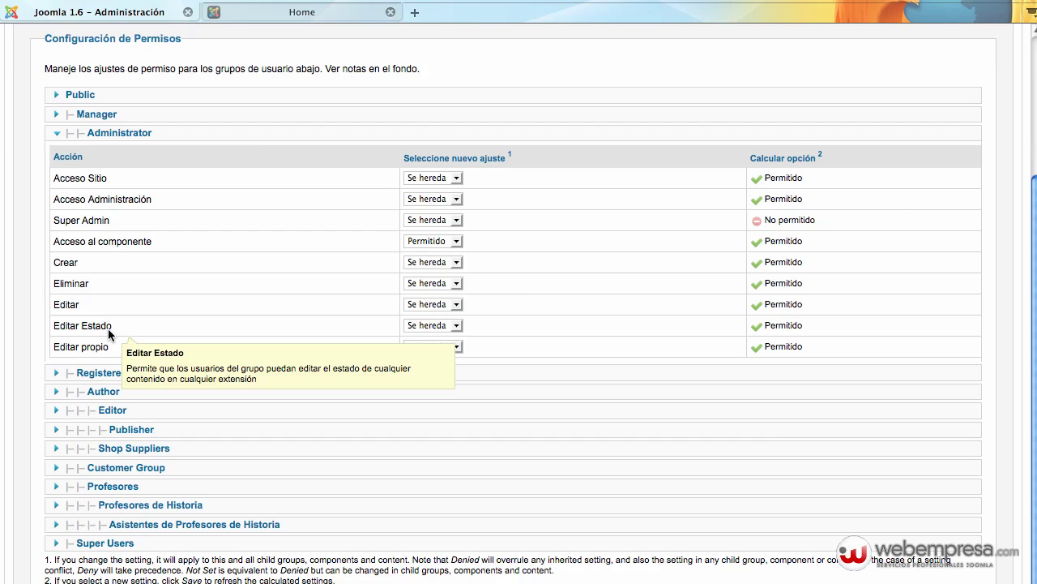
scroll(150, 314, "up", 1)
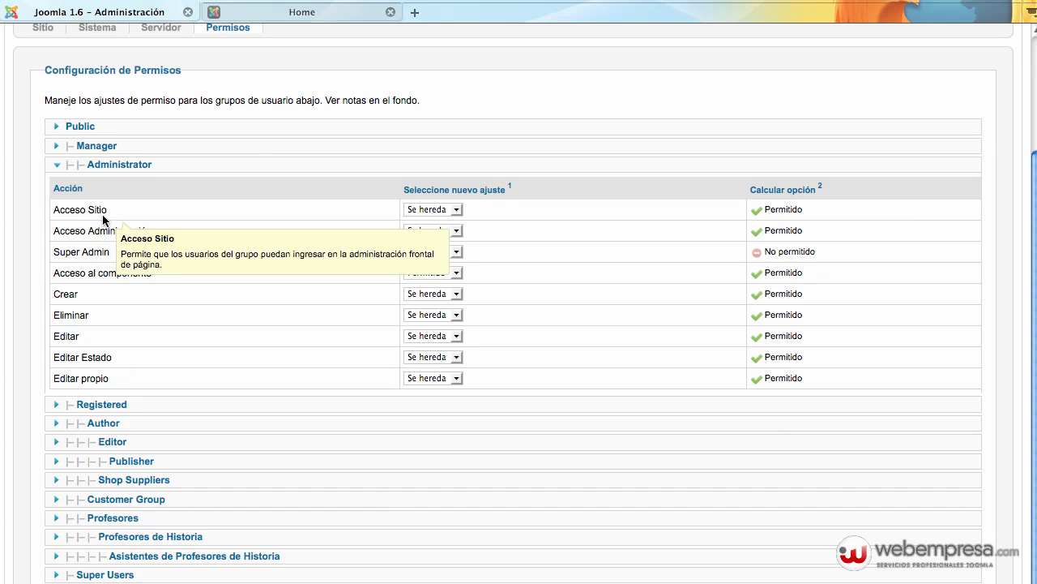
scroll(103, 219, "up", 1)
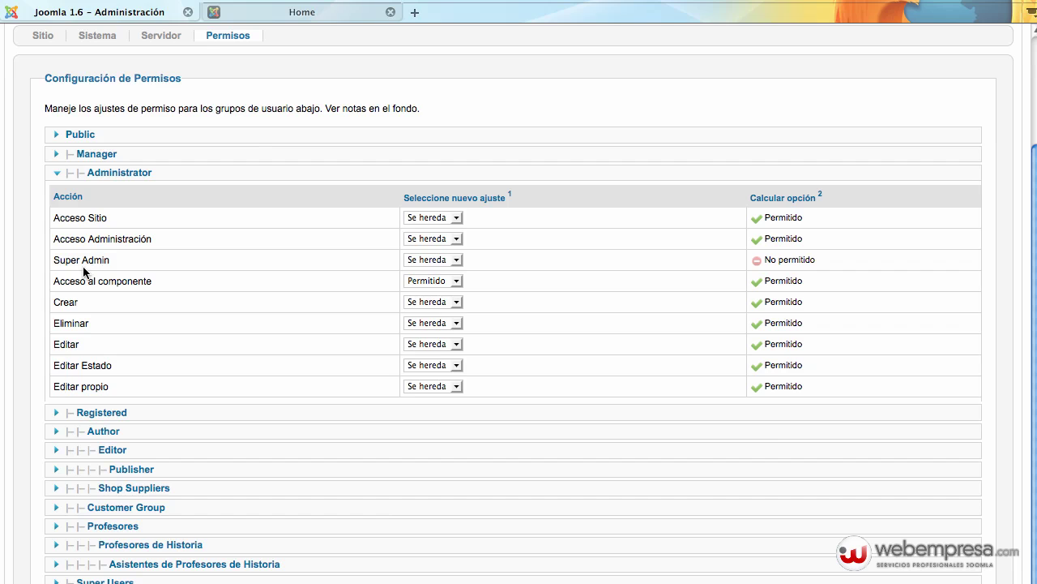
mouse_move(108, 344)
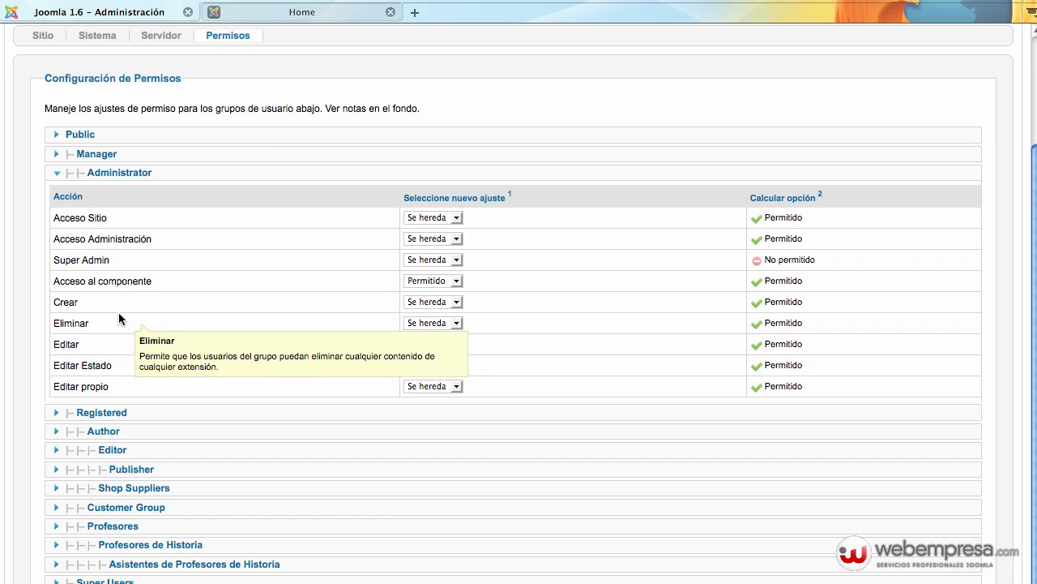
mouse_move(115, 309)
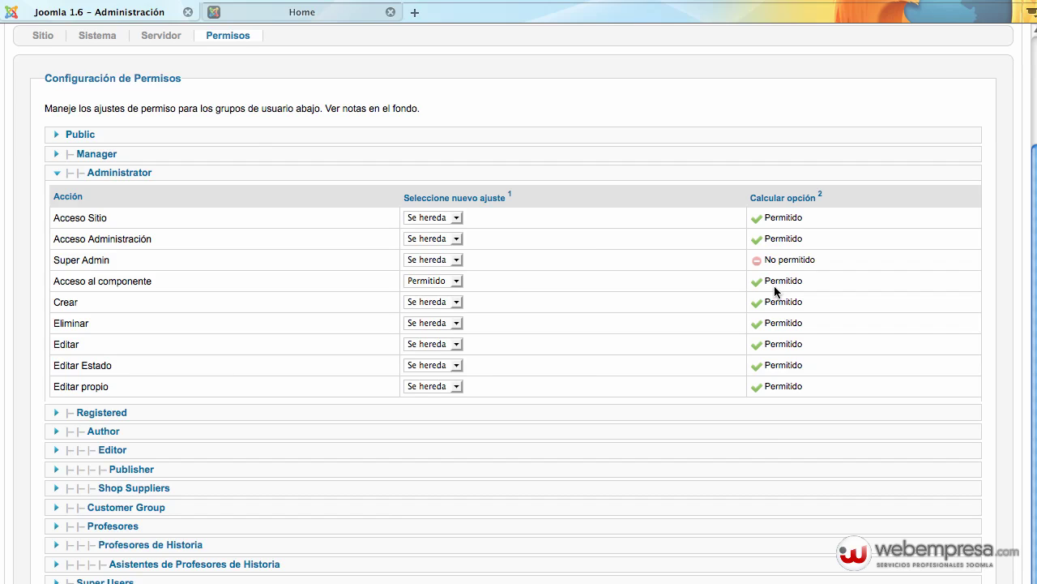
scroll(601, 326, "up", 1)
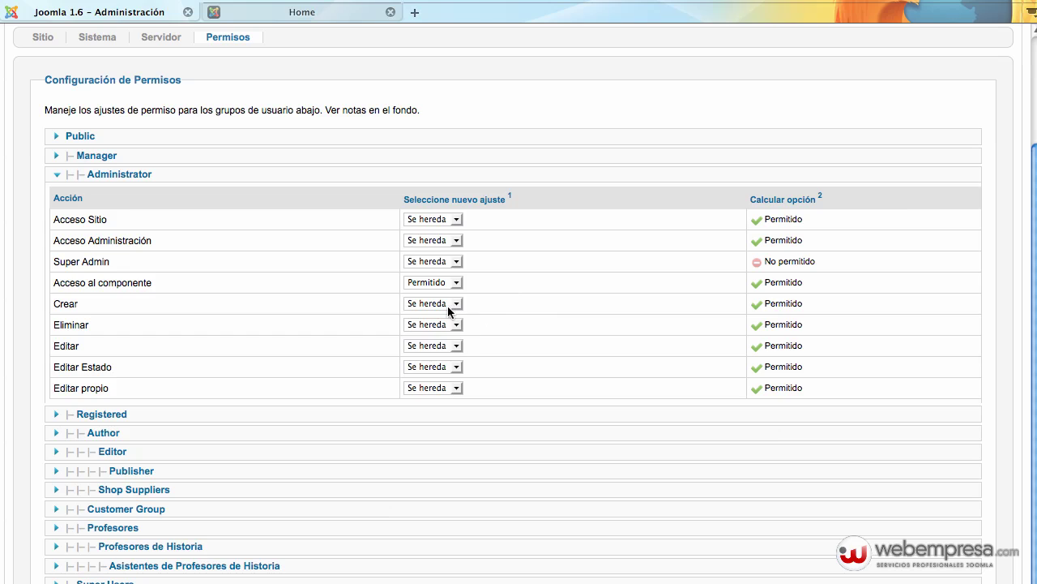
left_click(447, 306)
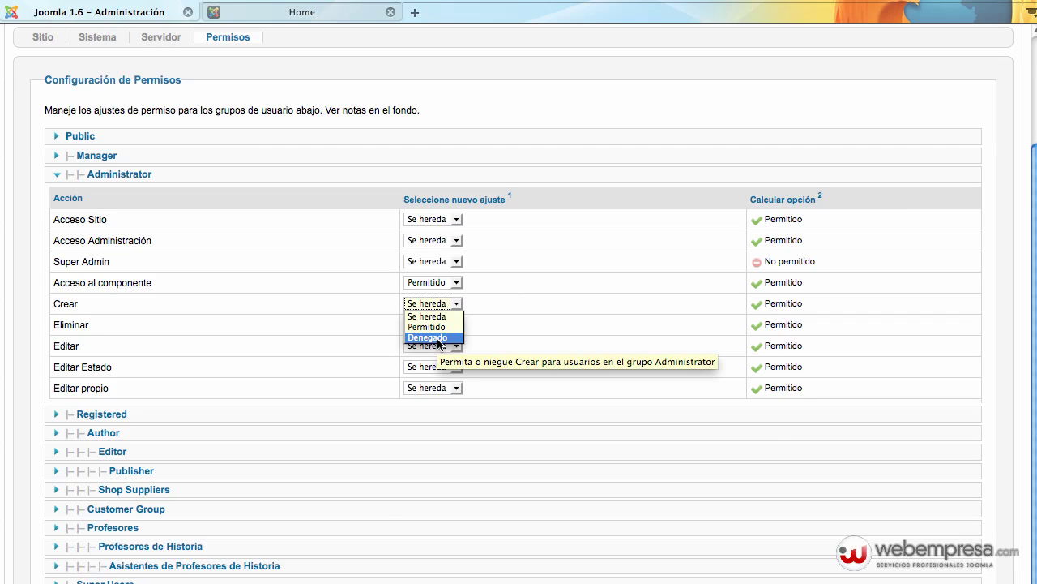
left_click(166, 201)
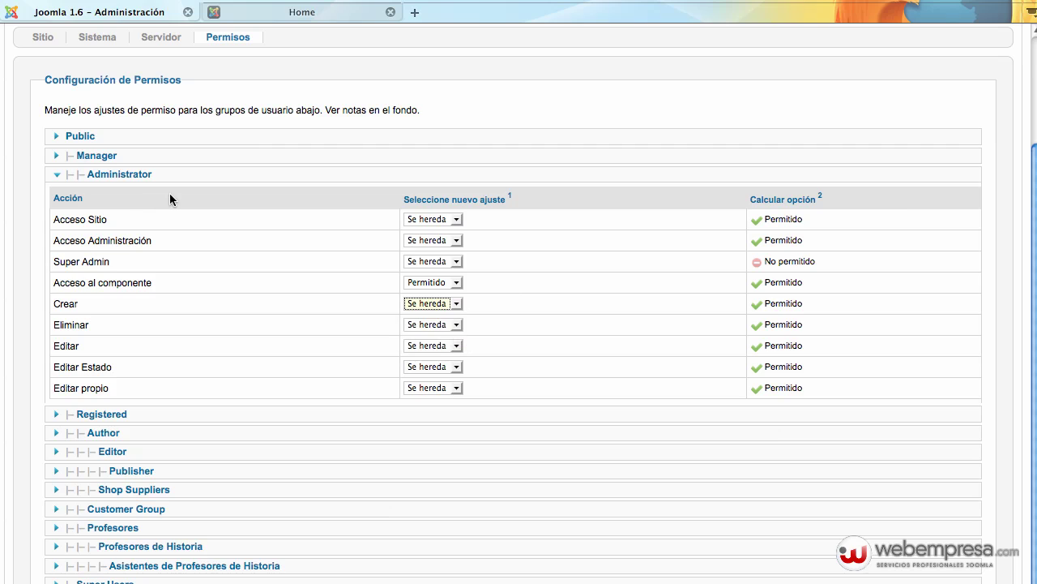